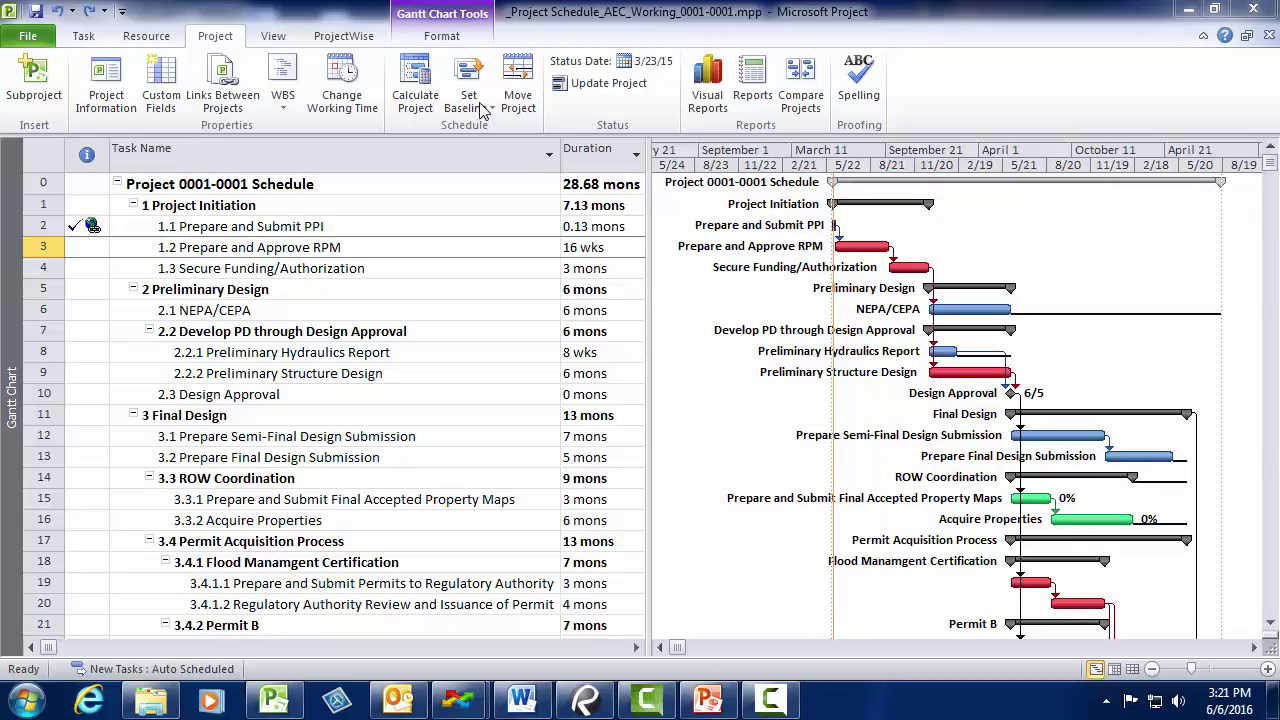
- Save a baseline for the entire project
{"action": "left_click", "coordinate": [470, 100]}
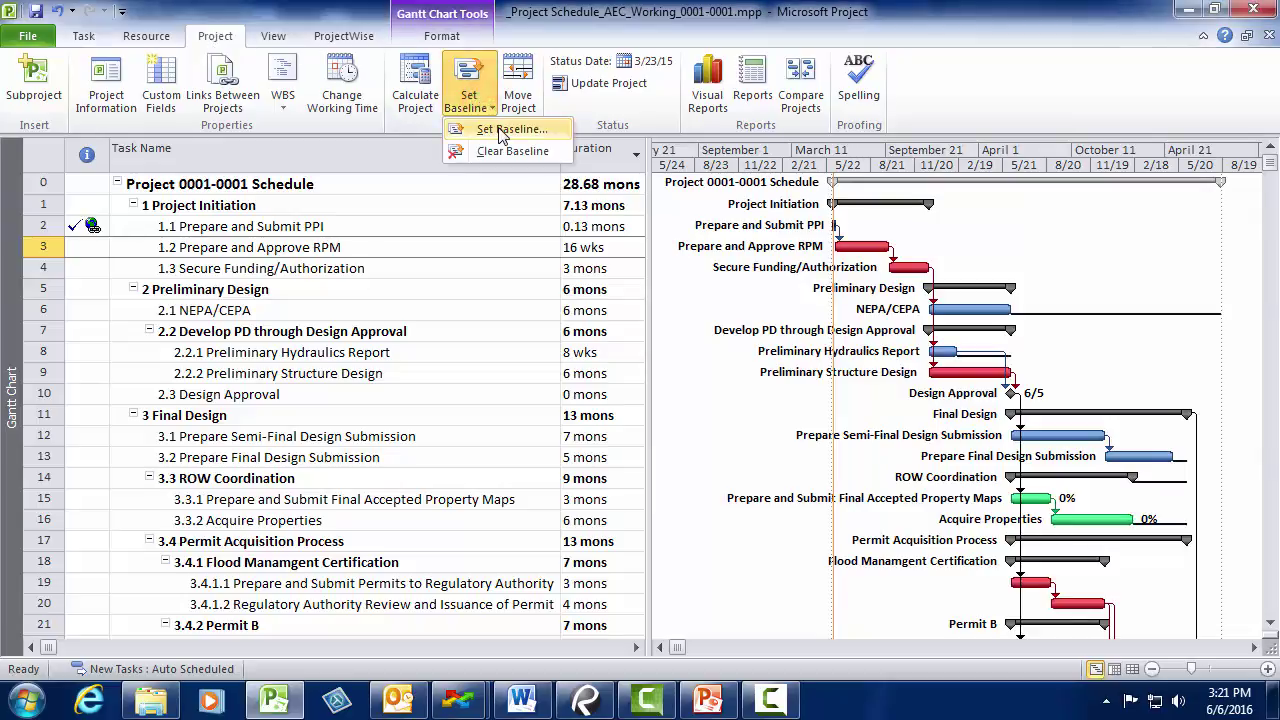
{"action": "left_click", "coordinate": [502, 130]}
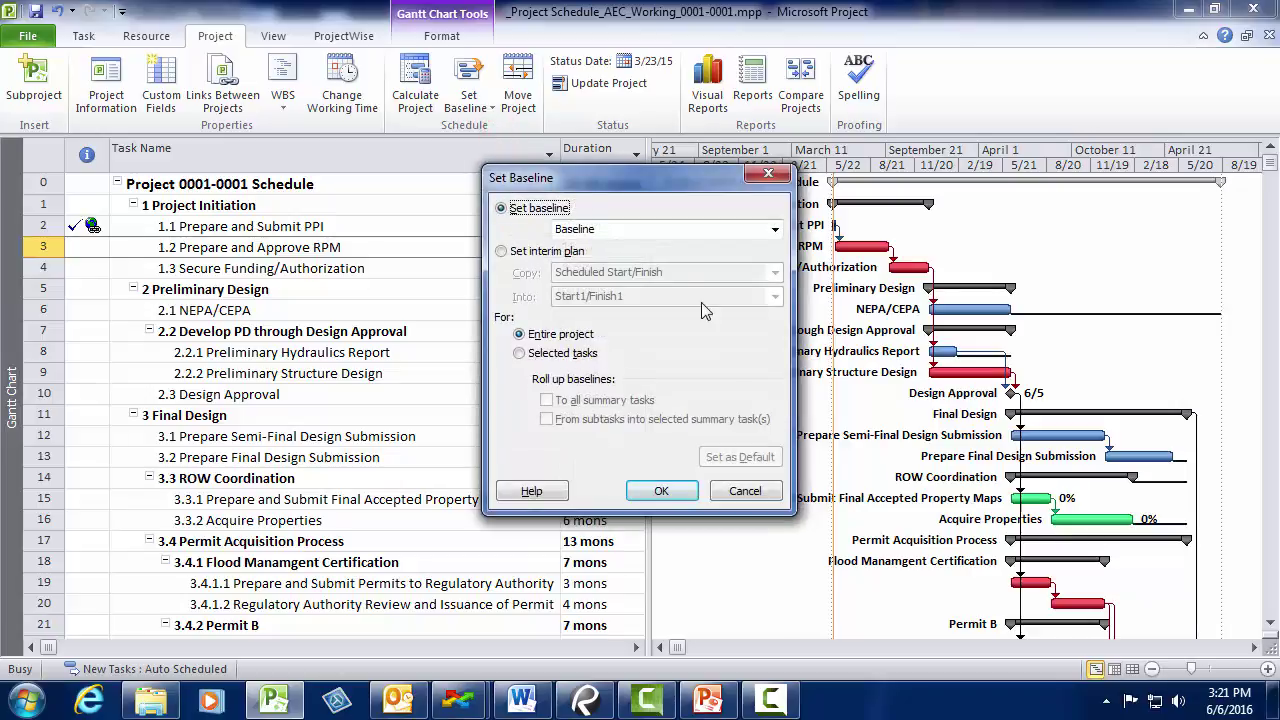
{"action": "left_click", "coordinate": [685, 492]}
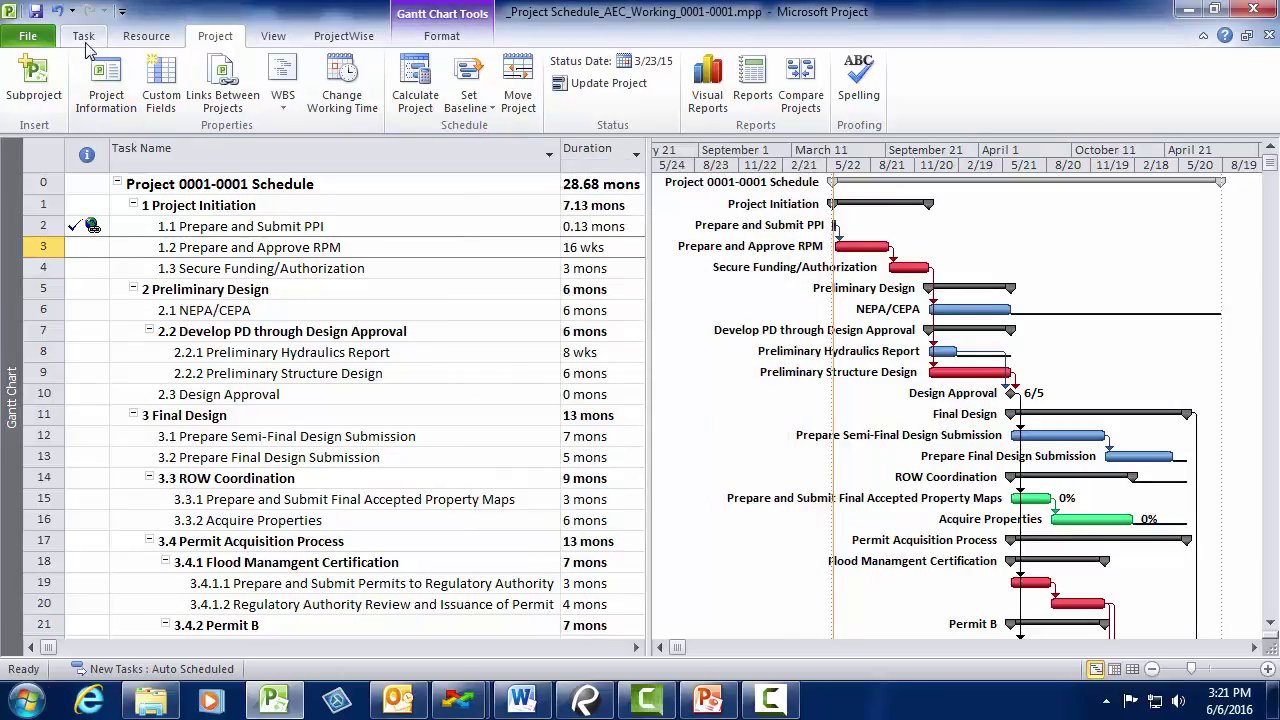
- Switch the schedule to the Tracking Gantt view
{"action": "left_click", "coordinate": [272, 36]}
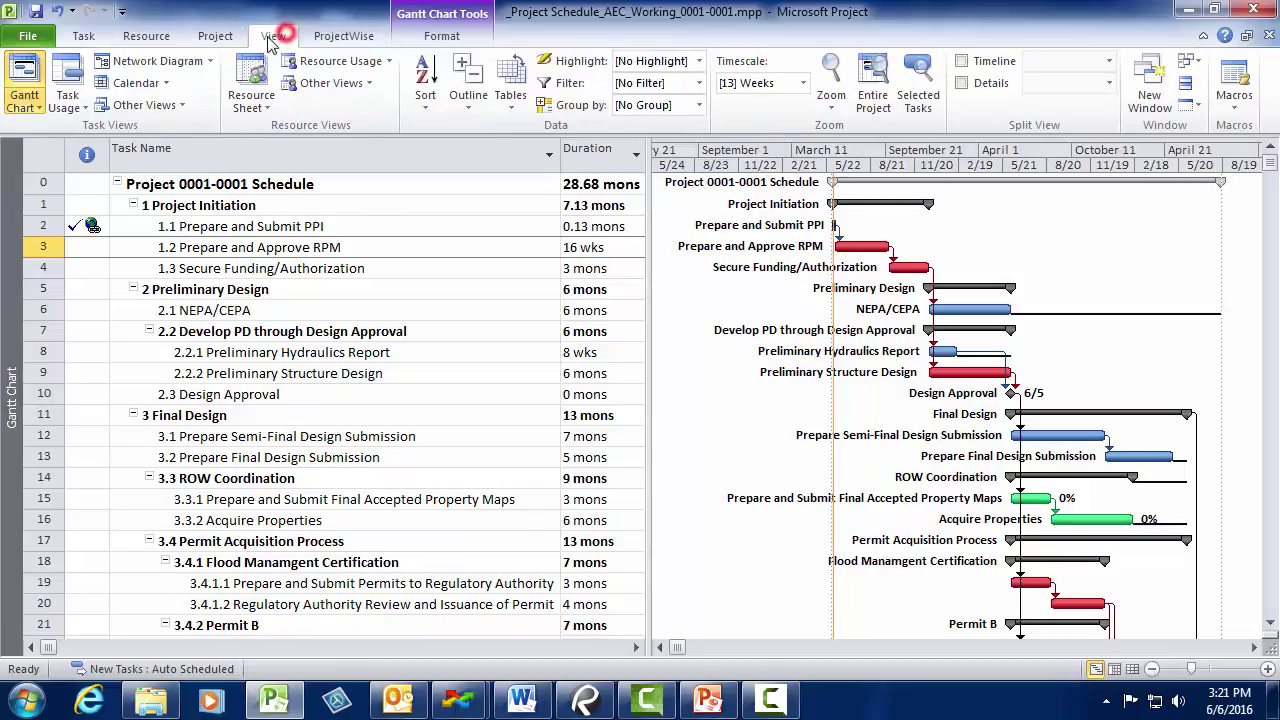
{"action": "left_click", "coordinate": [31, 106]}
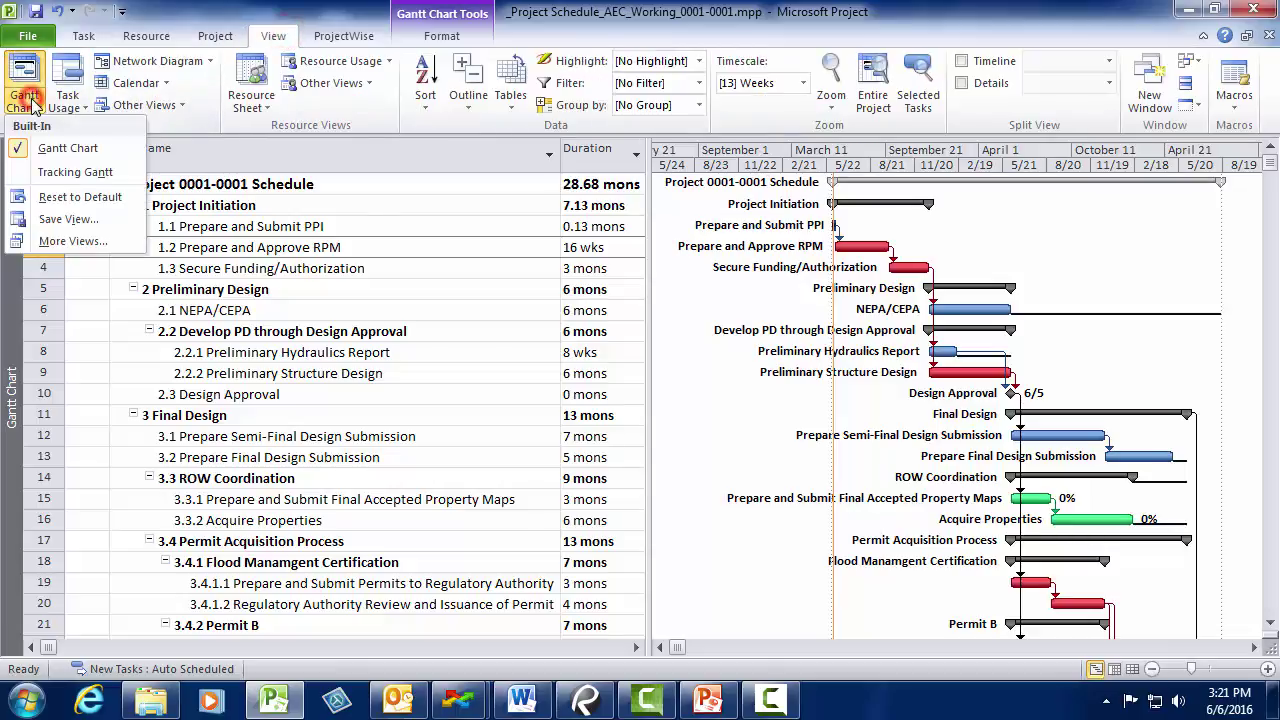
{"action": "left_click", "coordinate": [77, 173]}
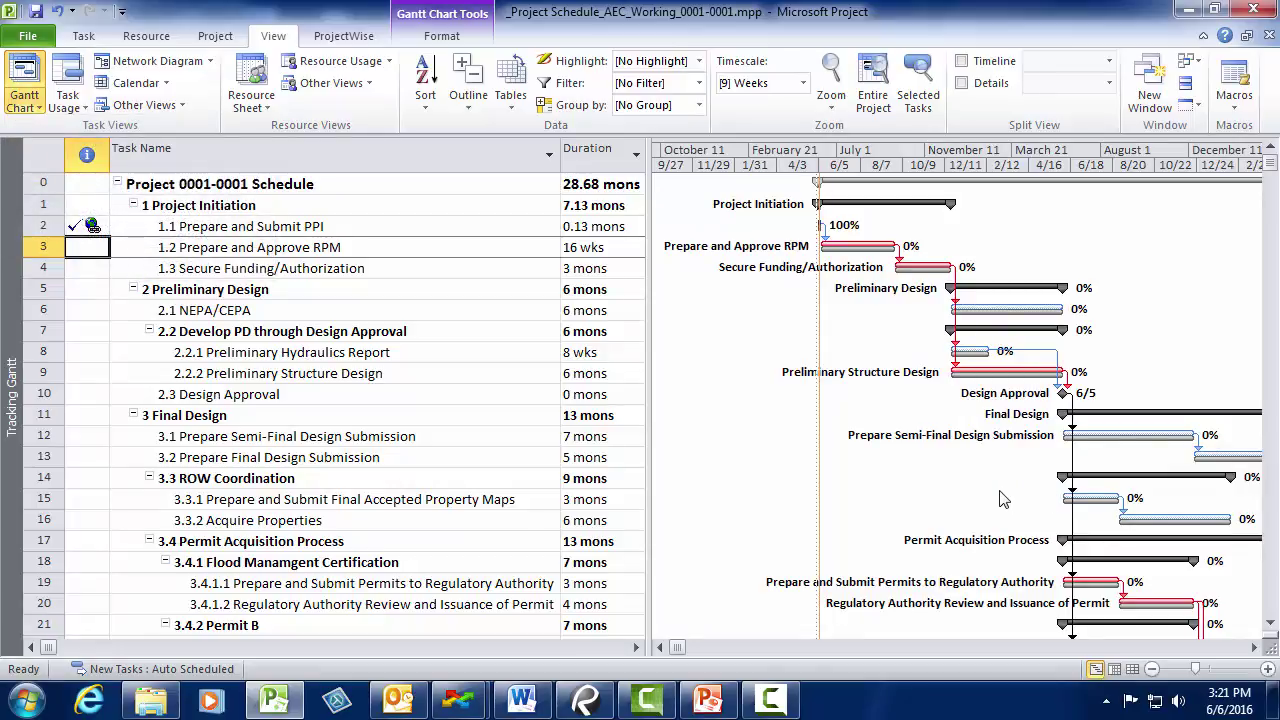
- Check task 1.2's 16 wks duration and the view list, then bring up ProjectWise Explorer
{"action": "left_click", "coordinate": [526, 246]}
{"action": "left_click", "coordinate": [602, 254]}
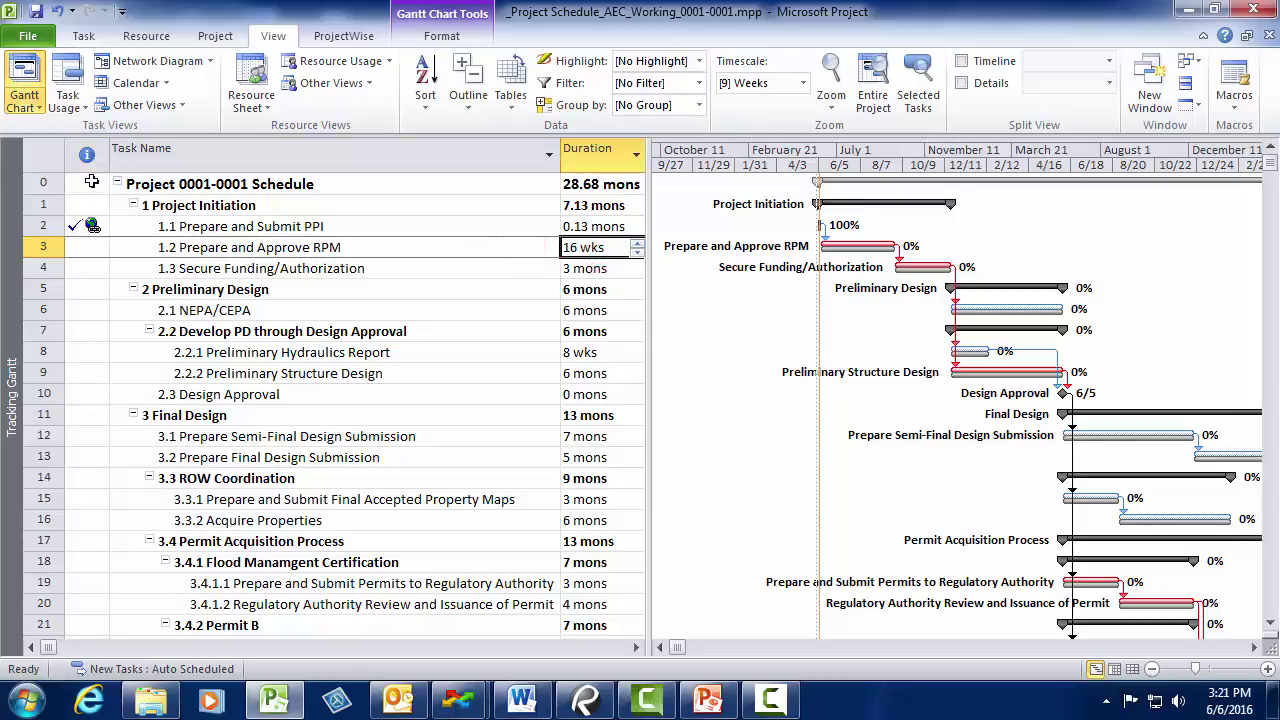
{"action": "right_click", "coordinate": [10, 190]}
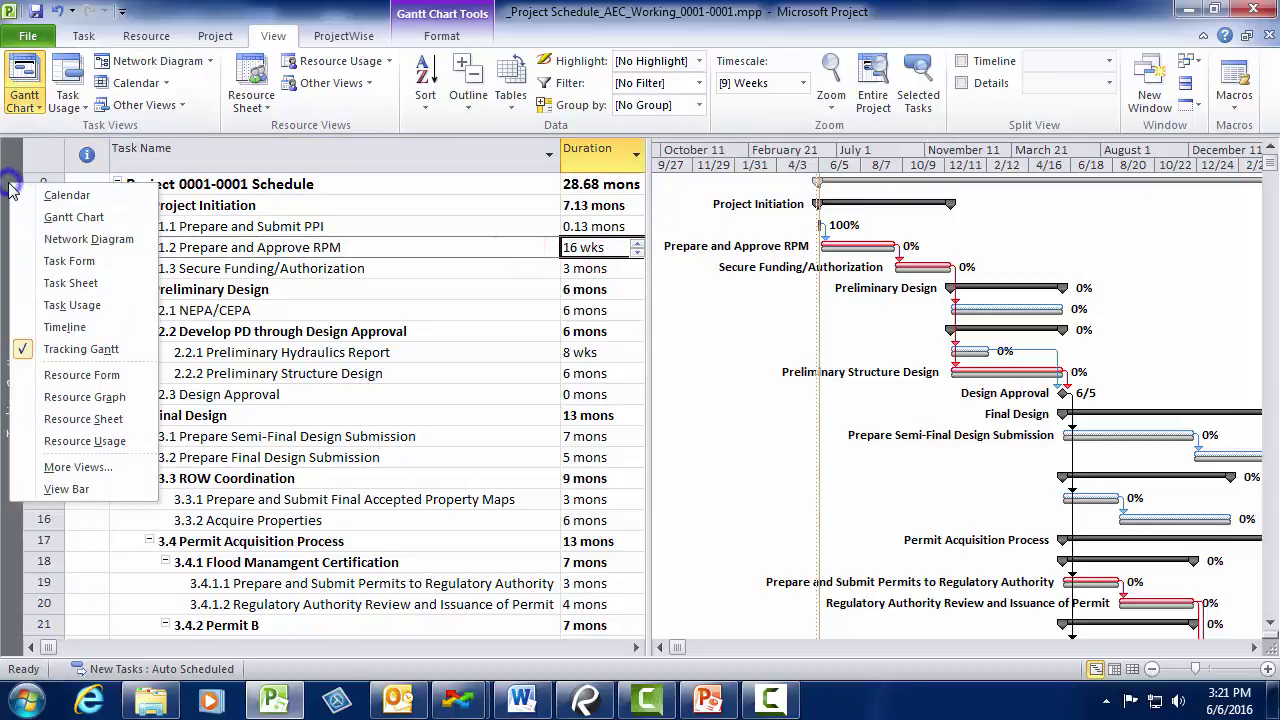
{"action": "left_click", "coordinate": [30, 193]}
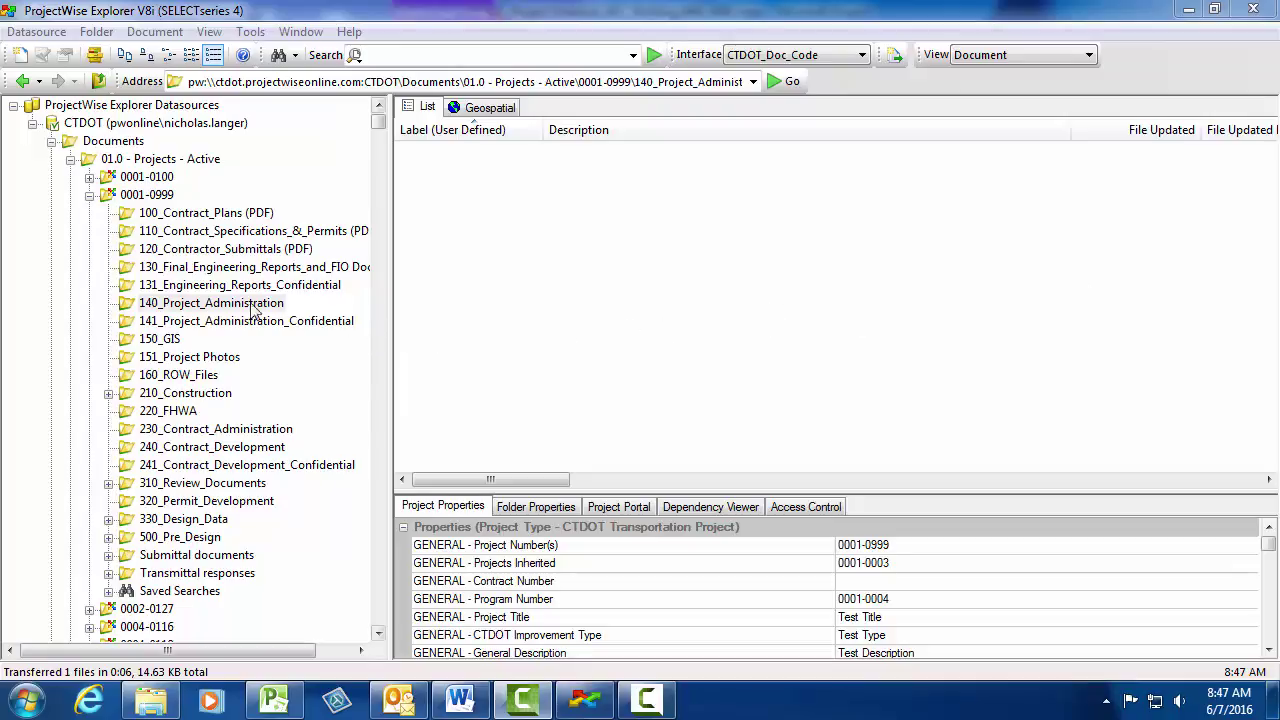
- Select the 140_Project_Administration folder, then close the Microsoft Project schedule window
{"action": "left_click", "coordinate": [211, 305]}
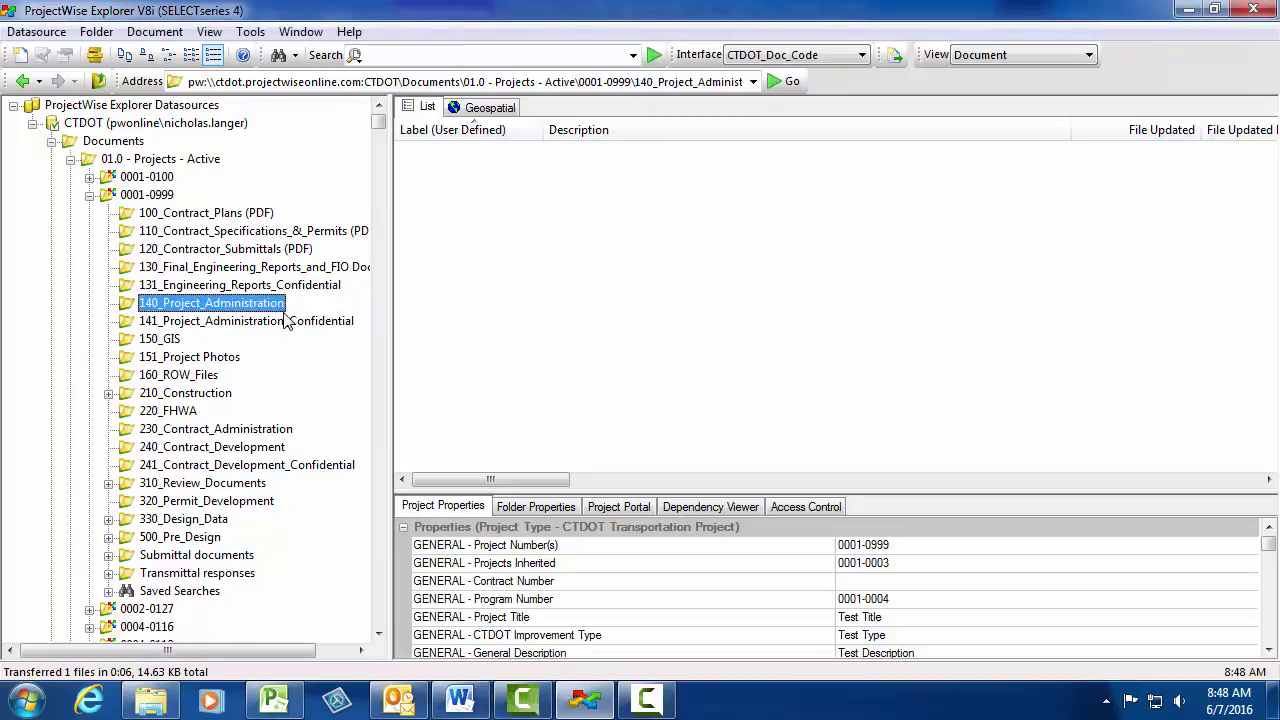
{"action": "left_click", "coordinate": [273, 700]}
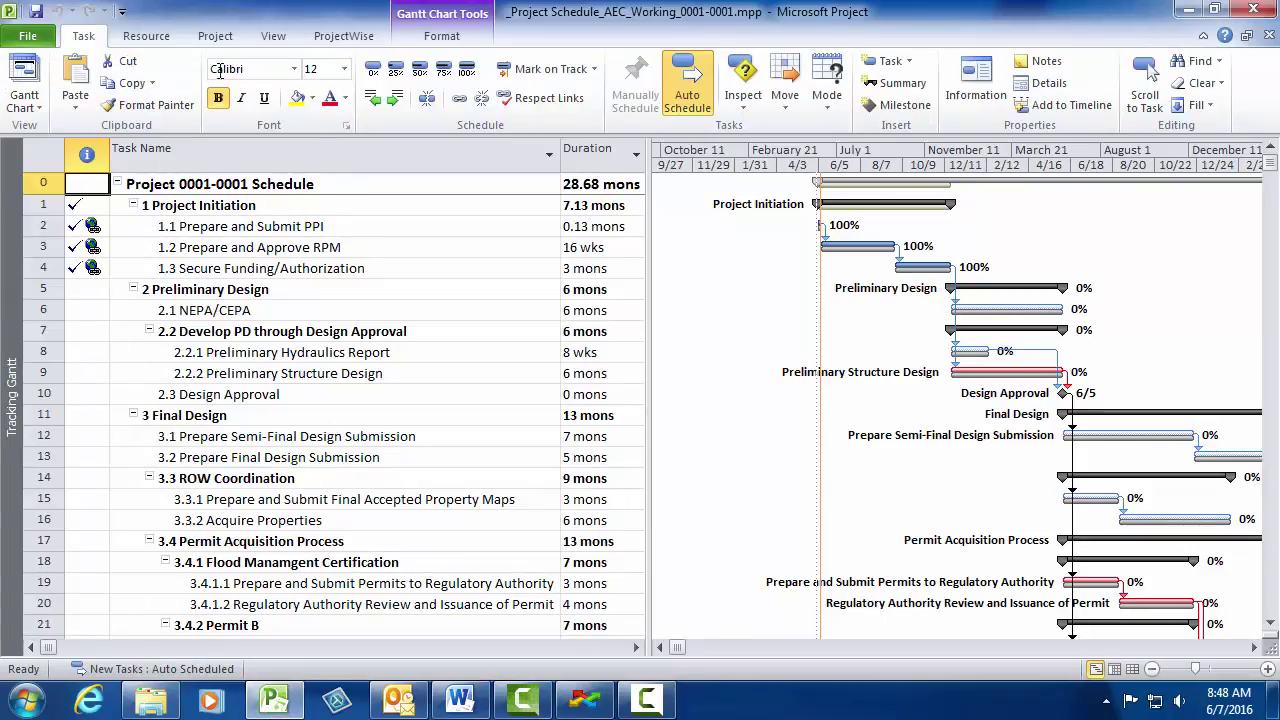
{"action": "left_click", "coordinate": [1250, 9]}
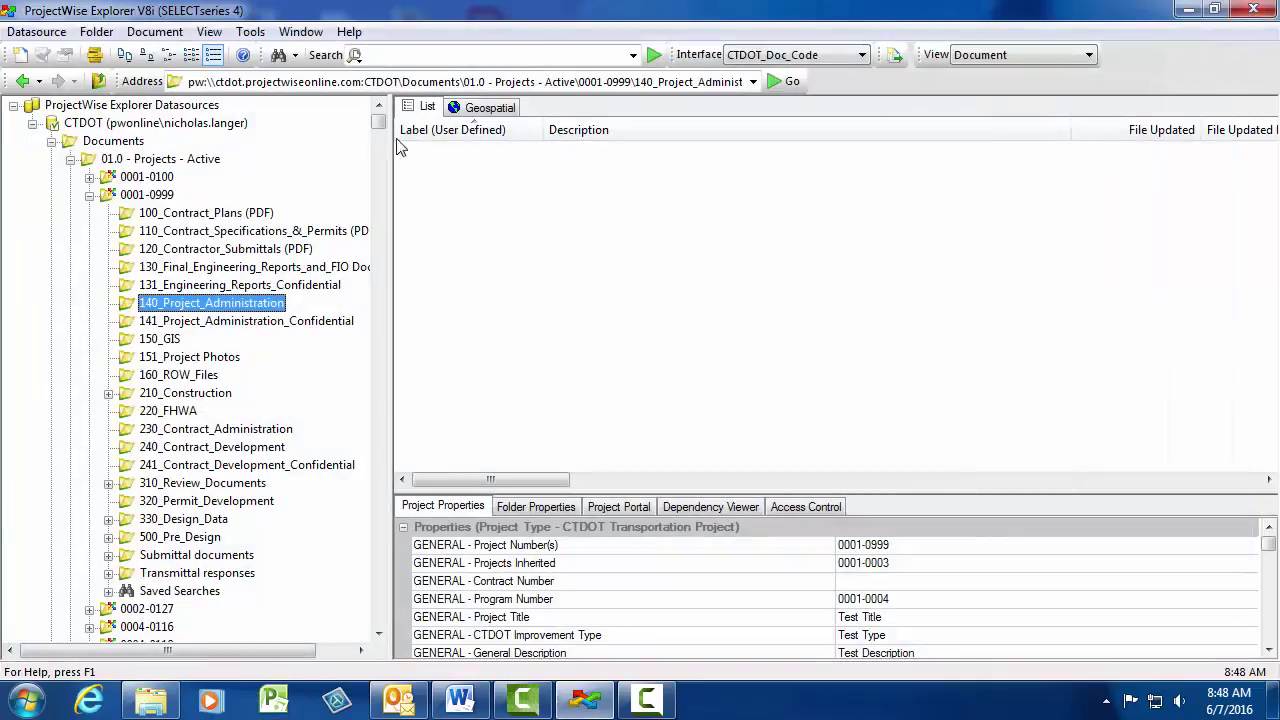
- Check in the Project Schedule document in AEC Initiation Phase Scheduling
{"action": "left_click_drag", "start_coordinate": [375, 116], "coordinate": [376, 617]}
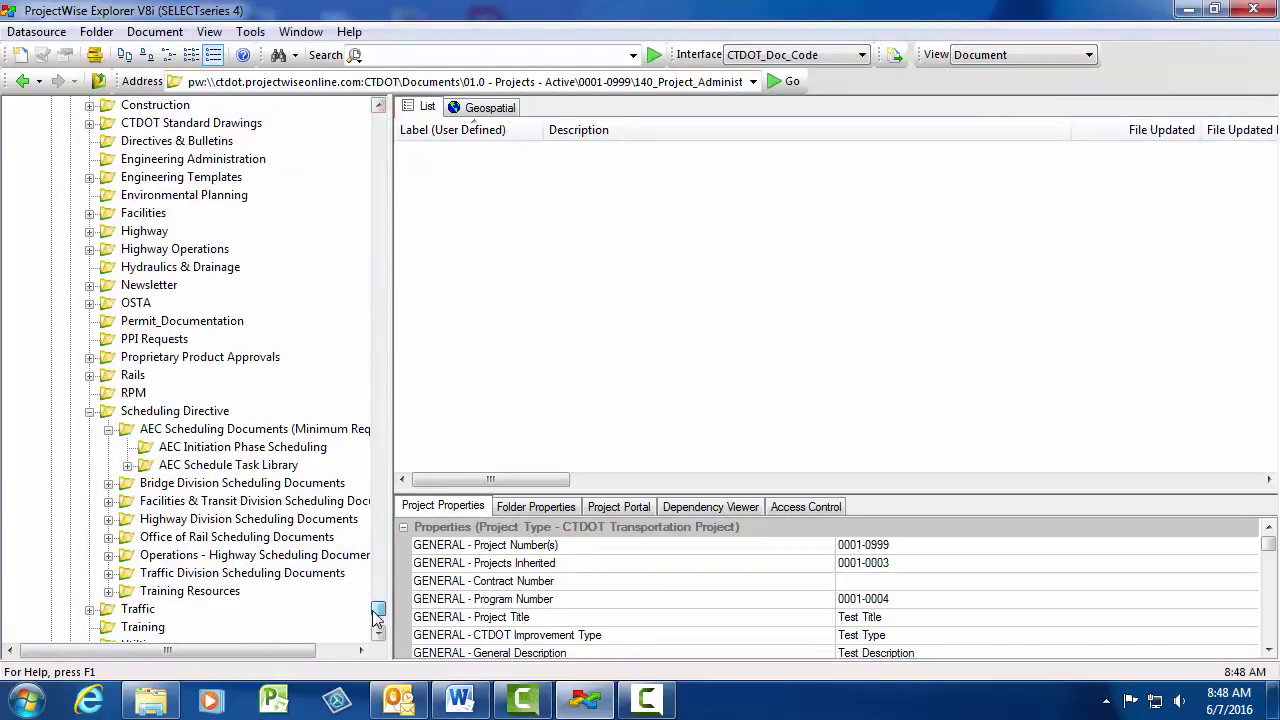
{"action": "left_click", "coordinate": [276, 449]}
{"action": "right_click", "coordinate": [460, 152]}
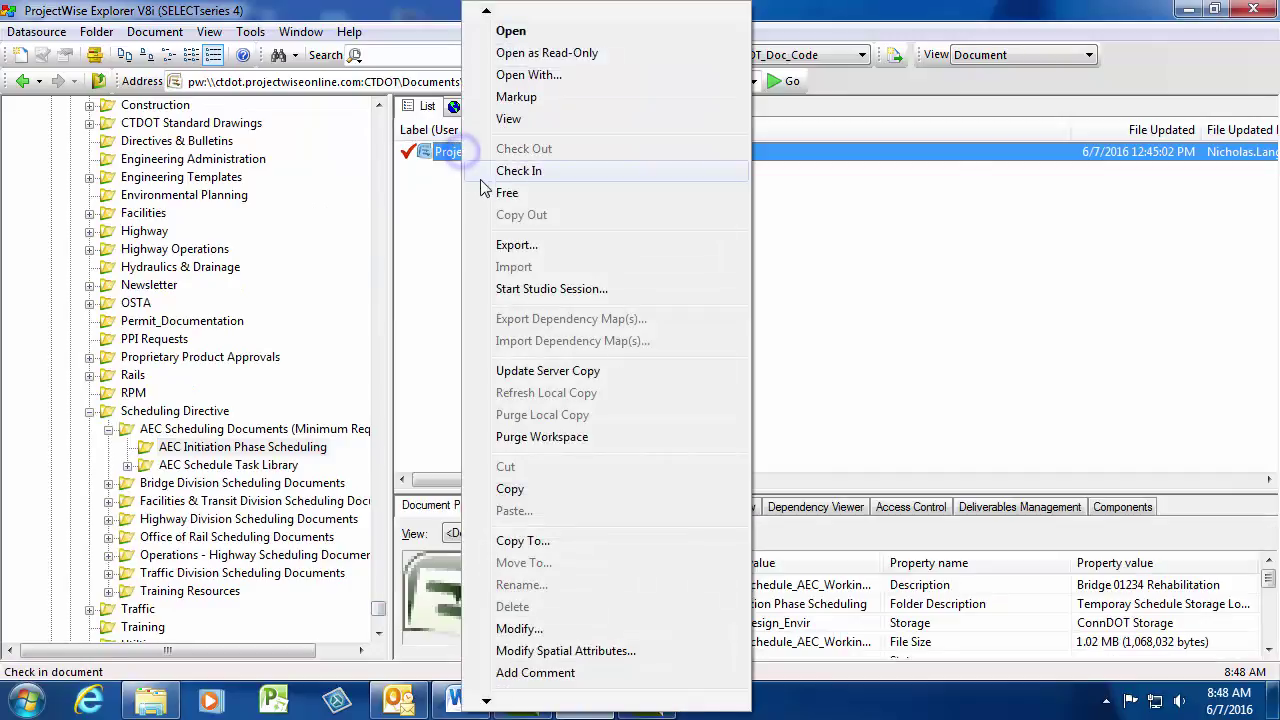
{"action": "left_click", "coordinate": [506, 172]}
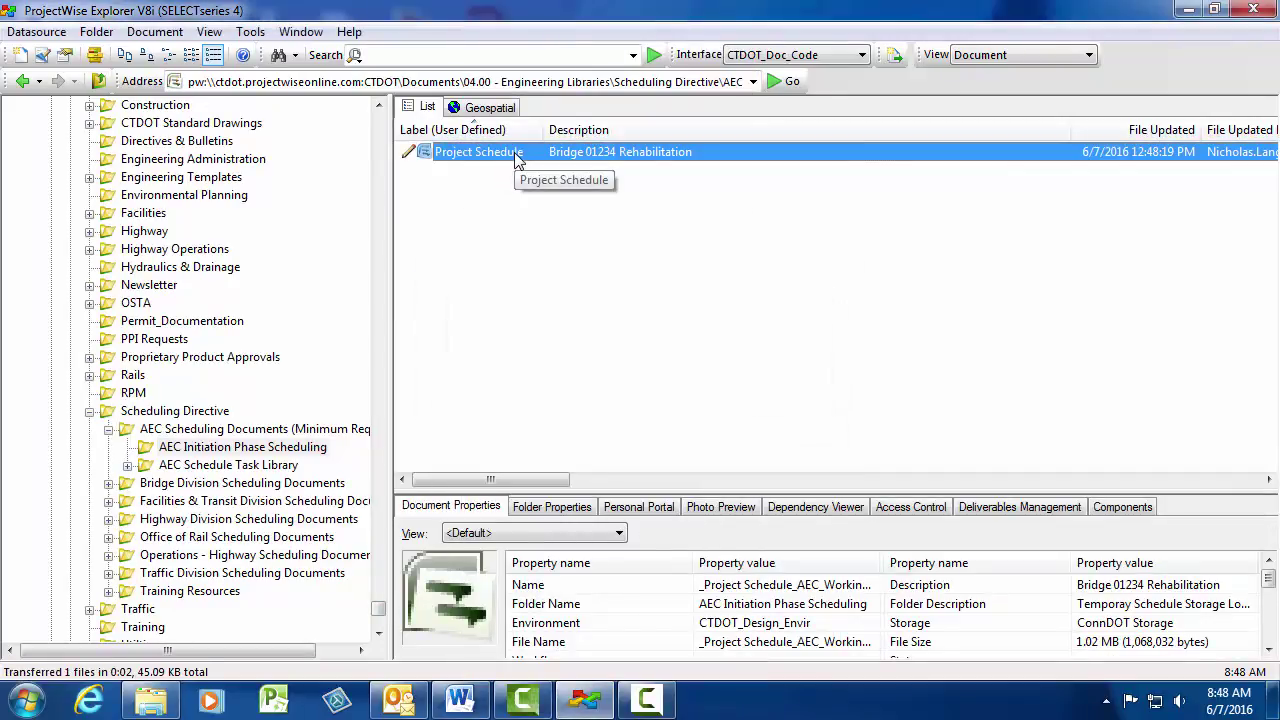
- Cut the Project Schedule and go to the 140_Project_Administration folder
{"action": "right_click", "coordinate": [514, 155]}
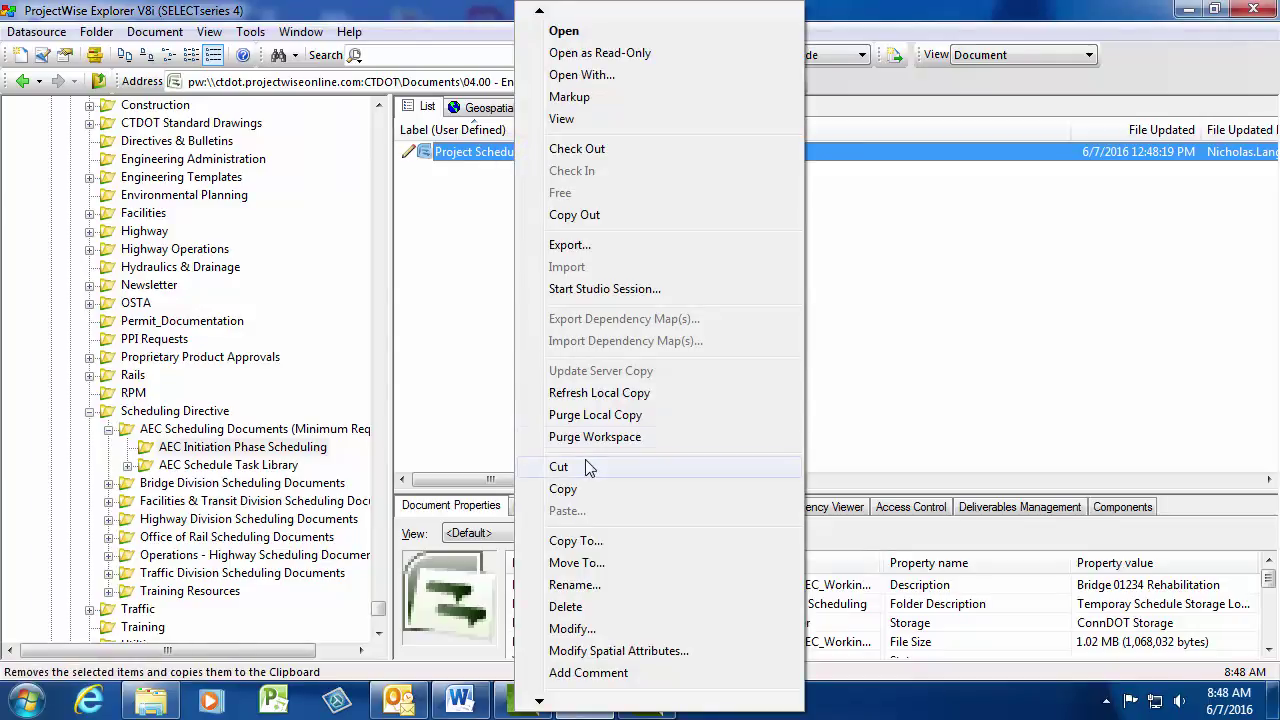
{"action": "left_click", "coordinate": [586, 465]}
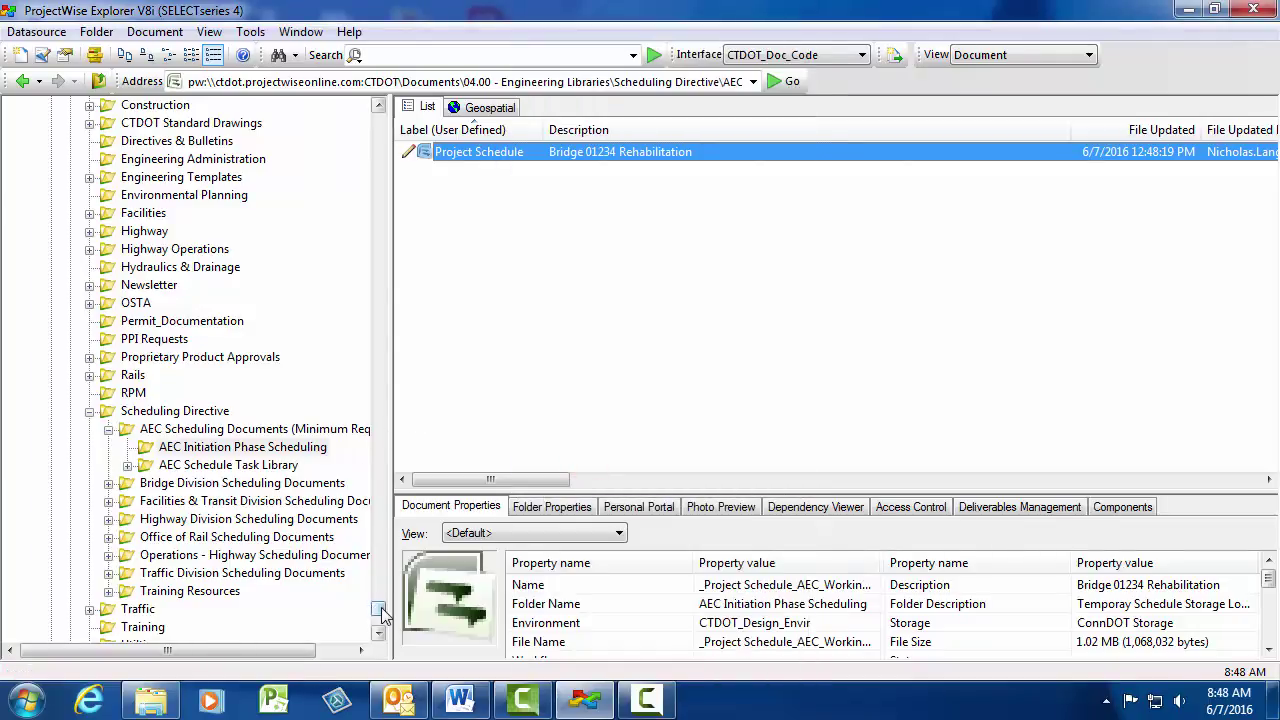
{"action": "left_click_drag", "start_coordinate": [380, 607], "coordinate": [392, 126]}
{"action": "left_click", "coordinate": [183, 308]}
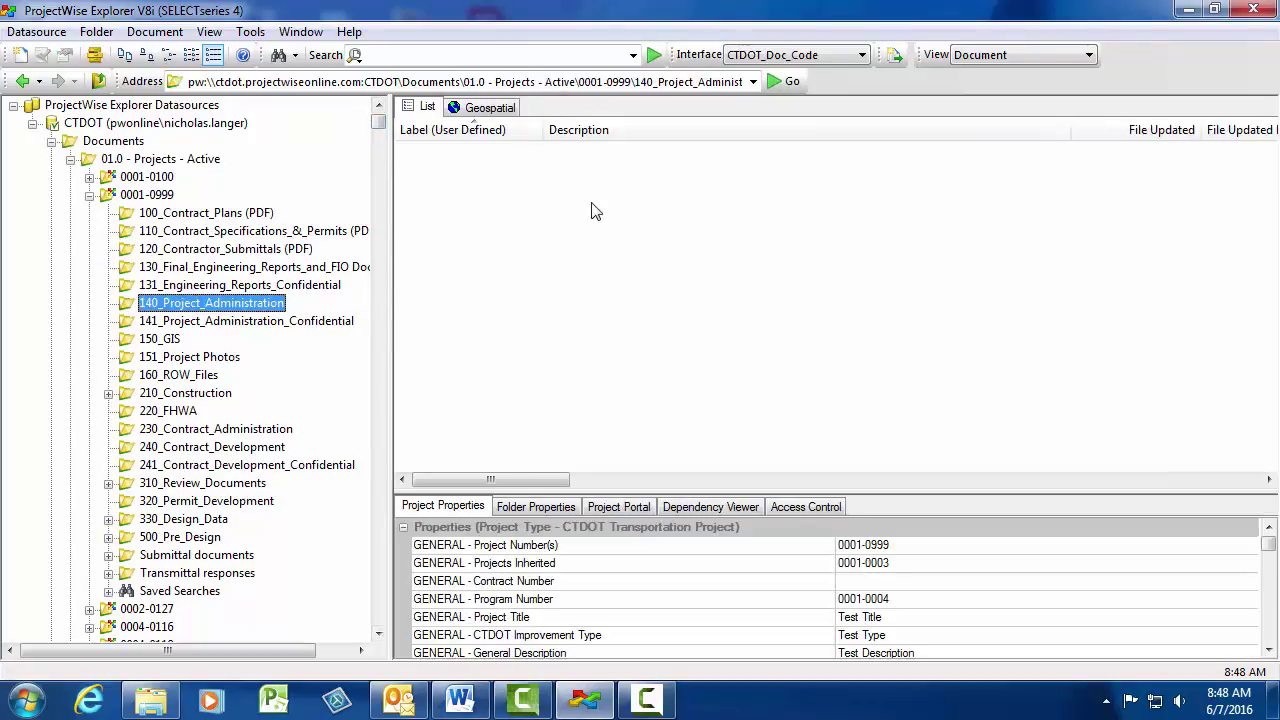
- Paste the Project Schedule into 140_Project_Administration and confirm the move
{"action": "right_click", "coordinate": [591, 207]}
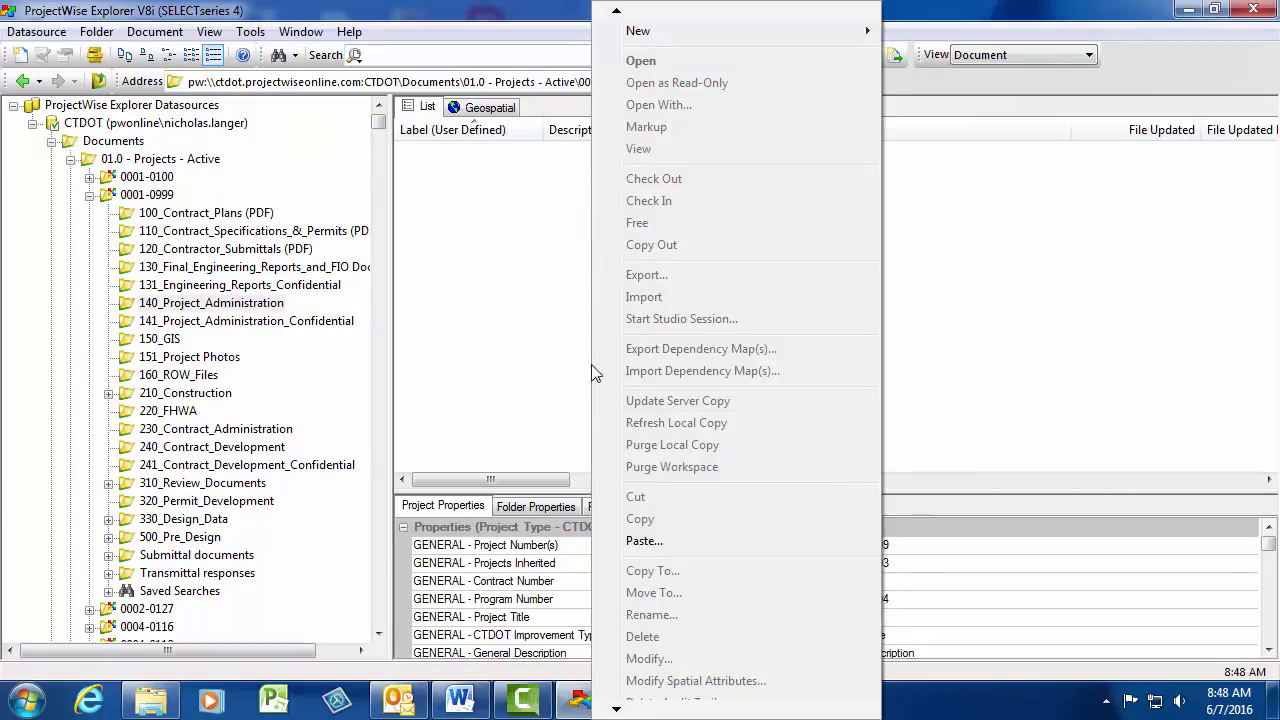
{"action": "left_click", "coordinate": [644, 540]}
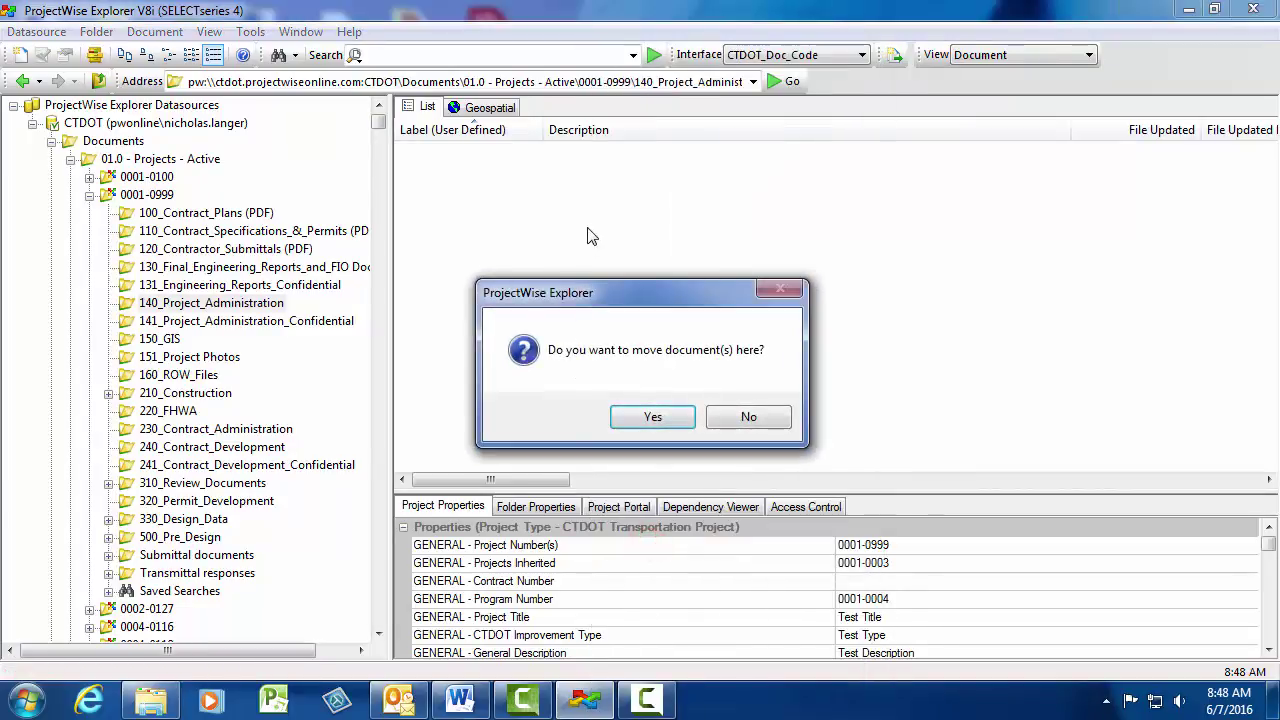
{"action": "left_click", "coordinate": [650, 415]}
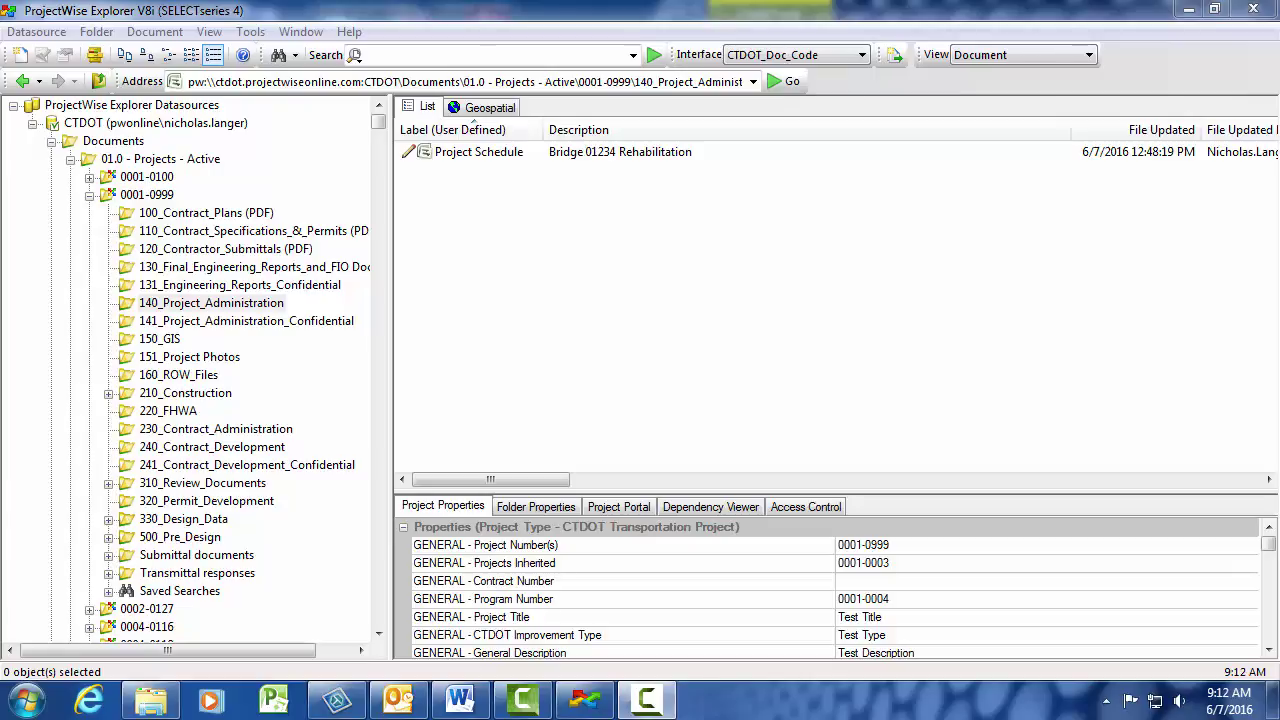
- In the schedule's properties, set Discipline to BCD and Project Number to 0001-0999, then save
{"action": "right_click", "coordinate": [490, 161]}
{"action": "left_click", "coordinate": [556, 644]}
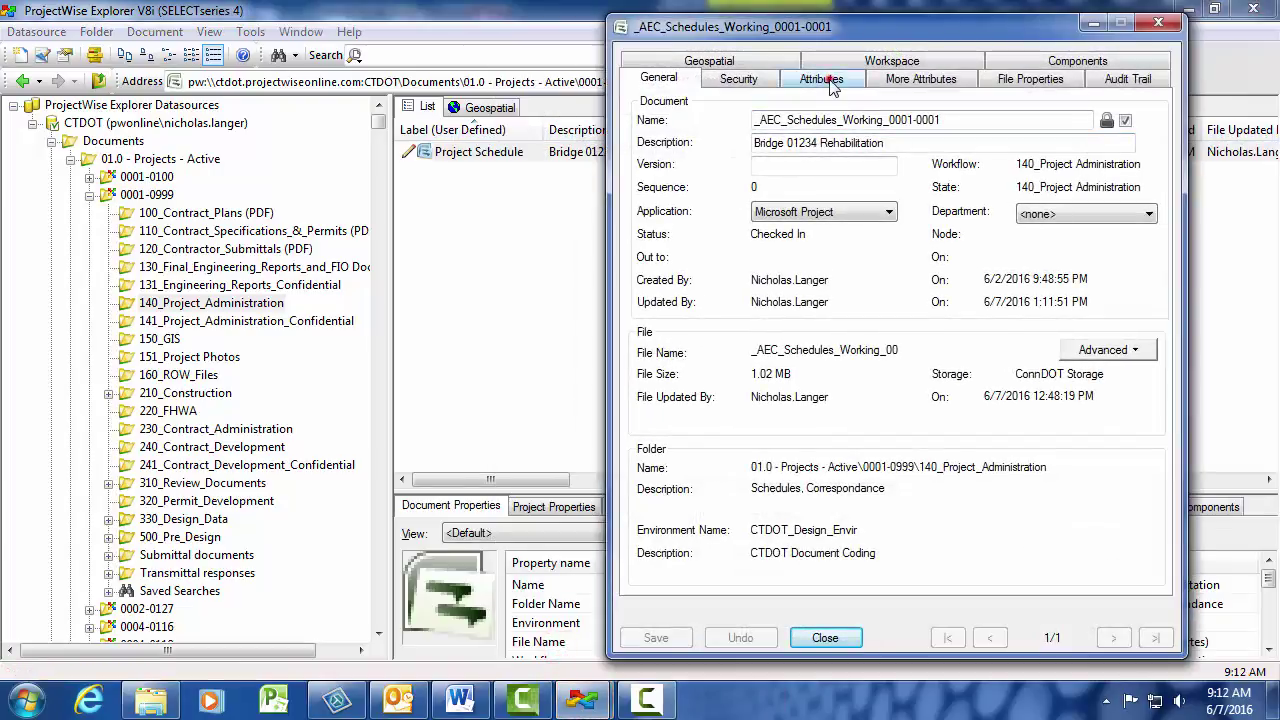
{"action": "left_click", "coordinate": [826, 80]}
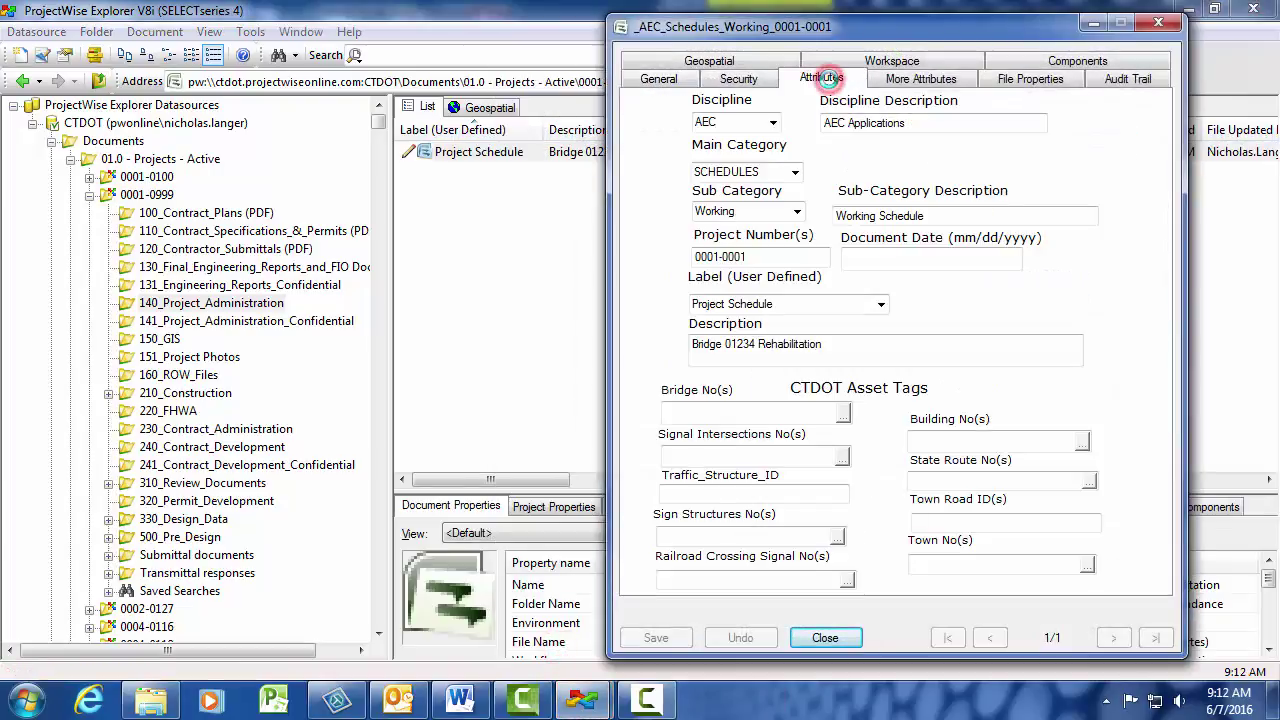
{"action": "left_click", "coordinate": [772, 122]}
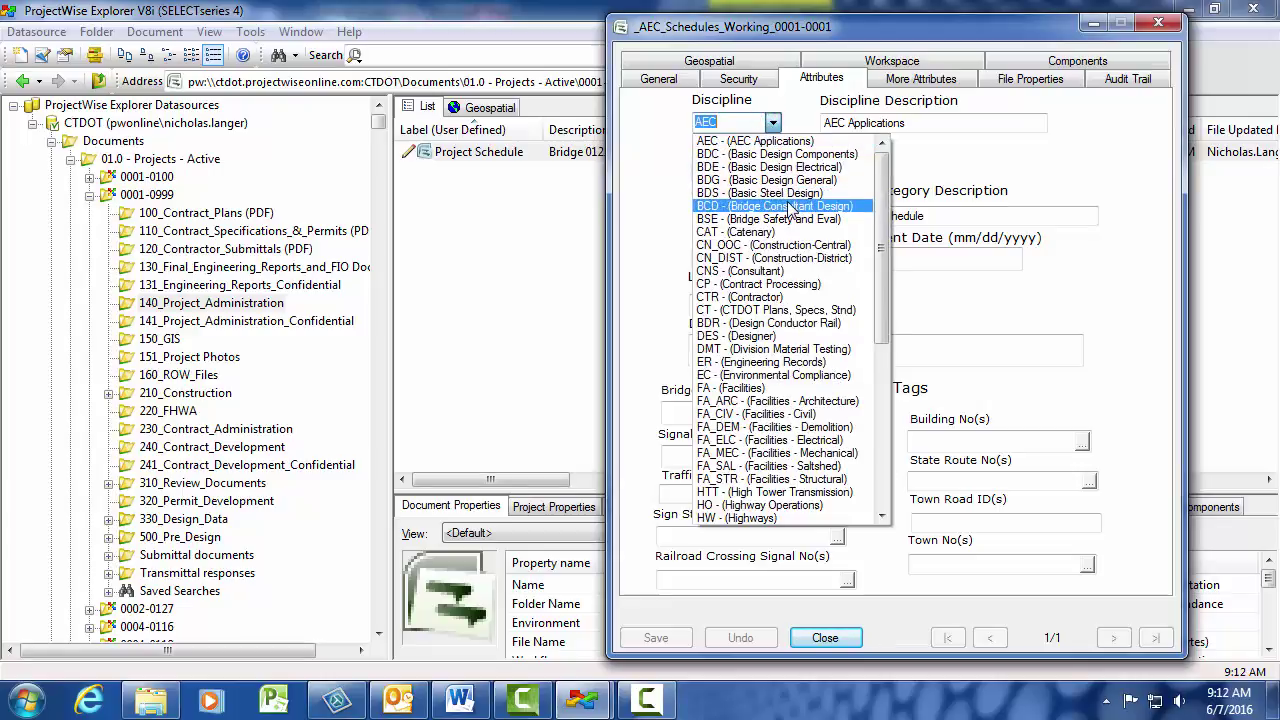
{"action": "left_click", "coordinate": [770, 206]}
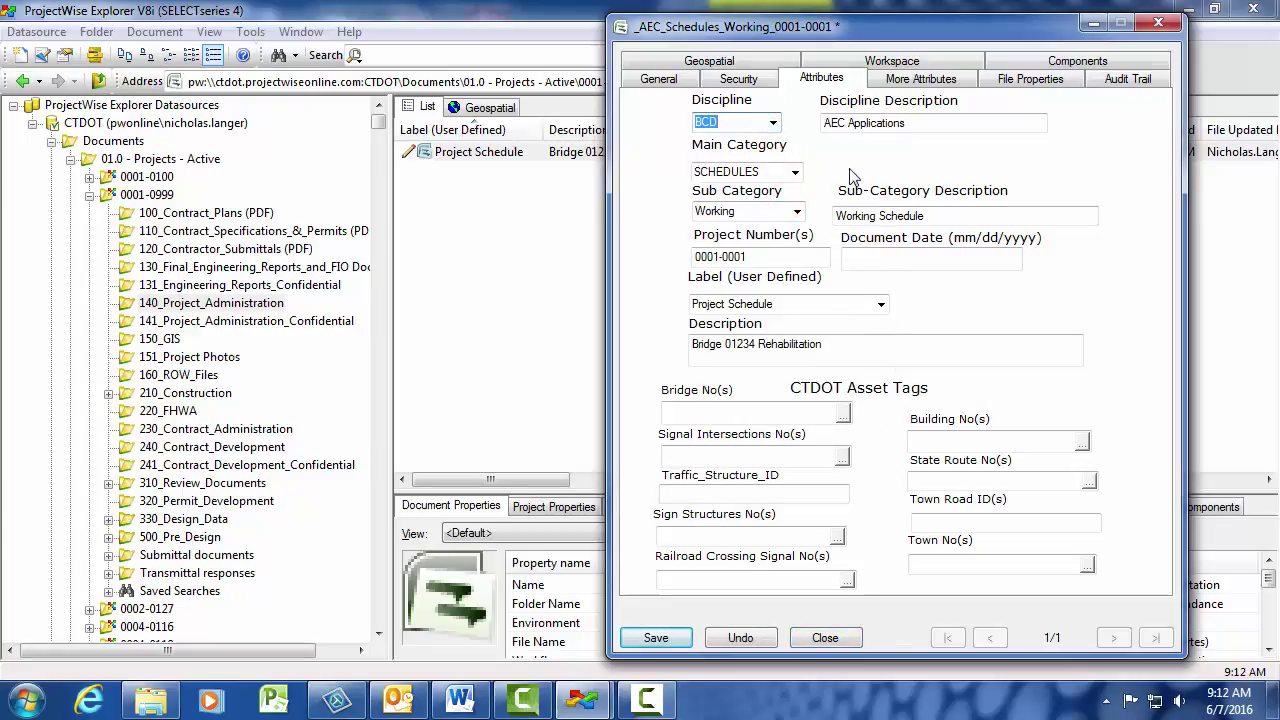
{"action": "left_click", "coordinate": [766, 256]}
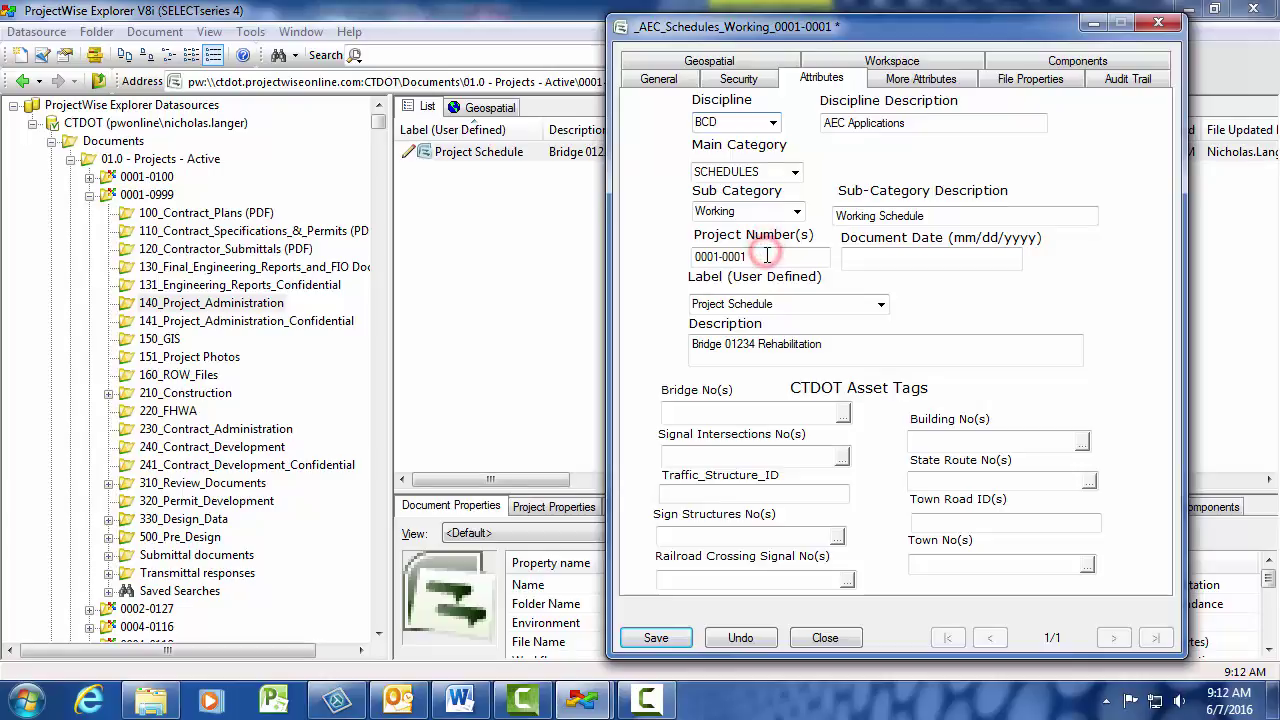
{"action": "key", "text": "BackSpace"}
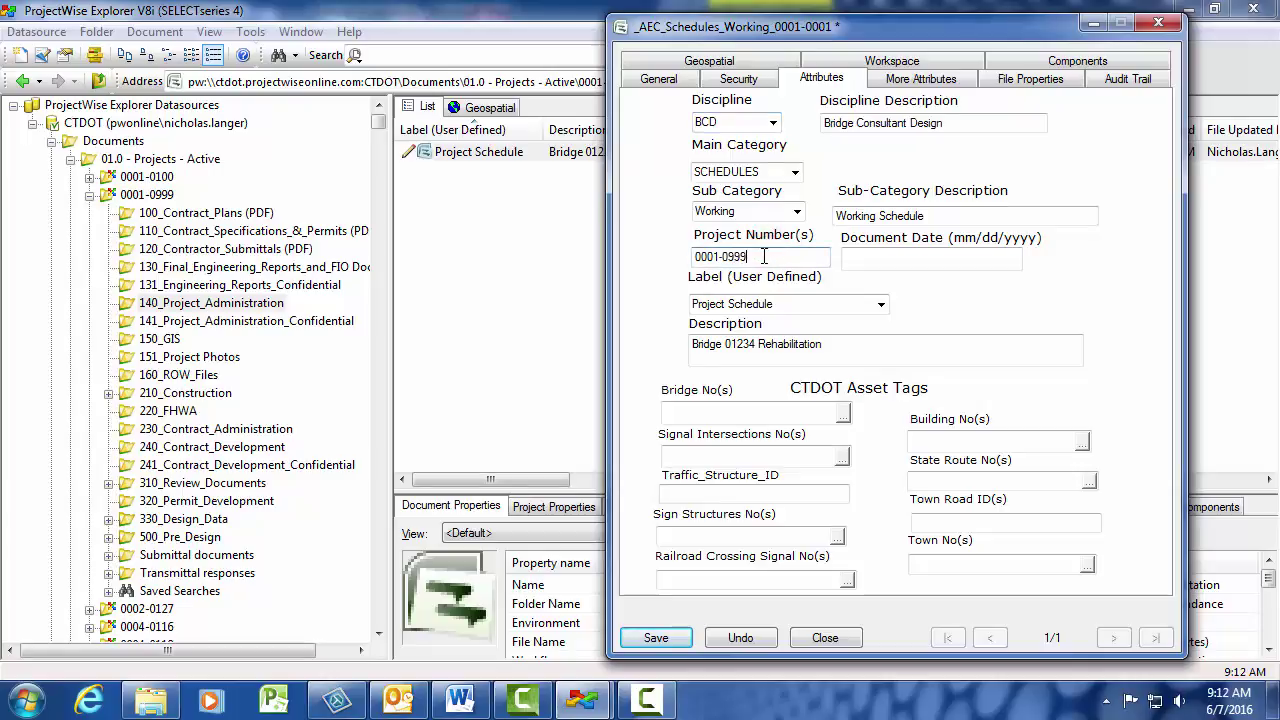
{"action": "left_click", "coordinate": [676, 640]}
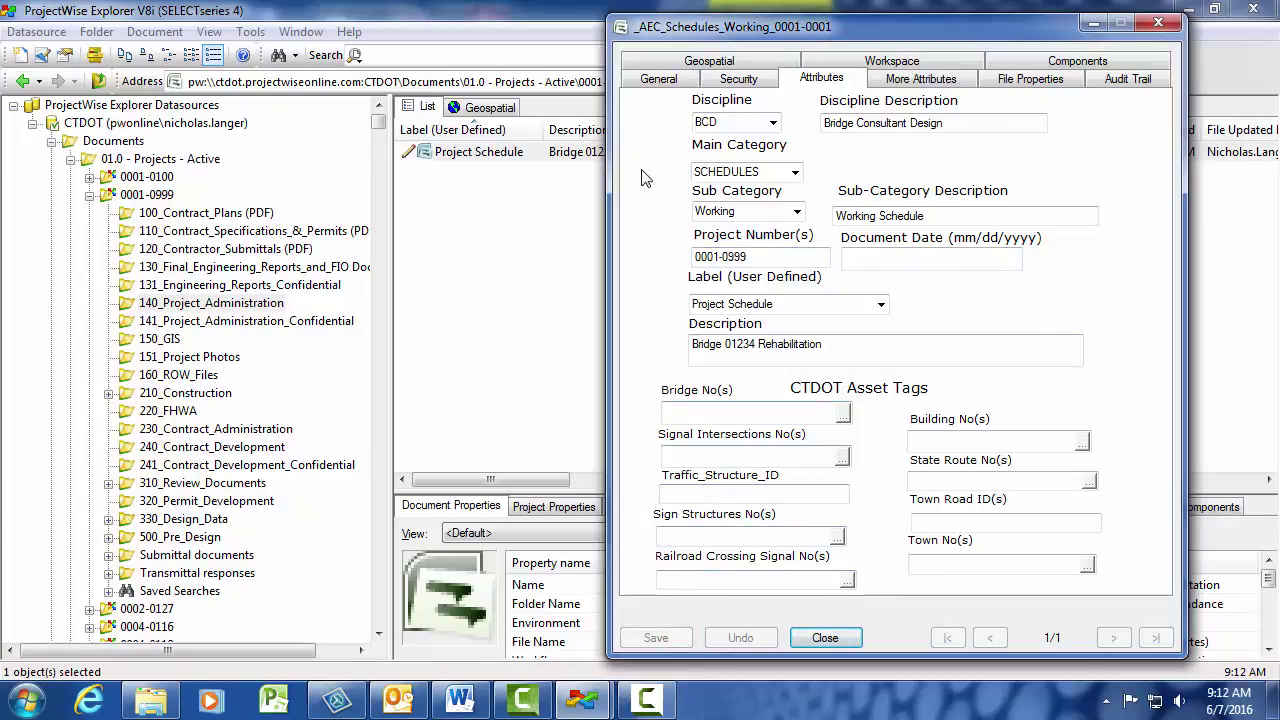
- Rename the document to 'Project 0001-0999 Schedule', save, and close its properties
{"action": "left_click", "coordinate": [660, 78]}
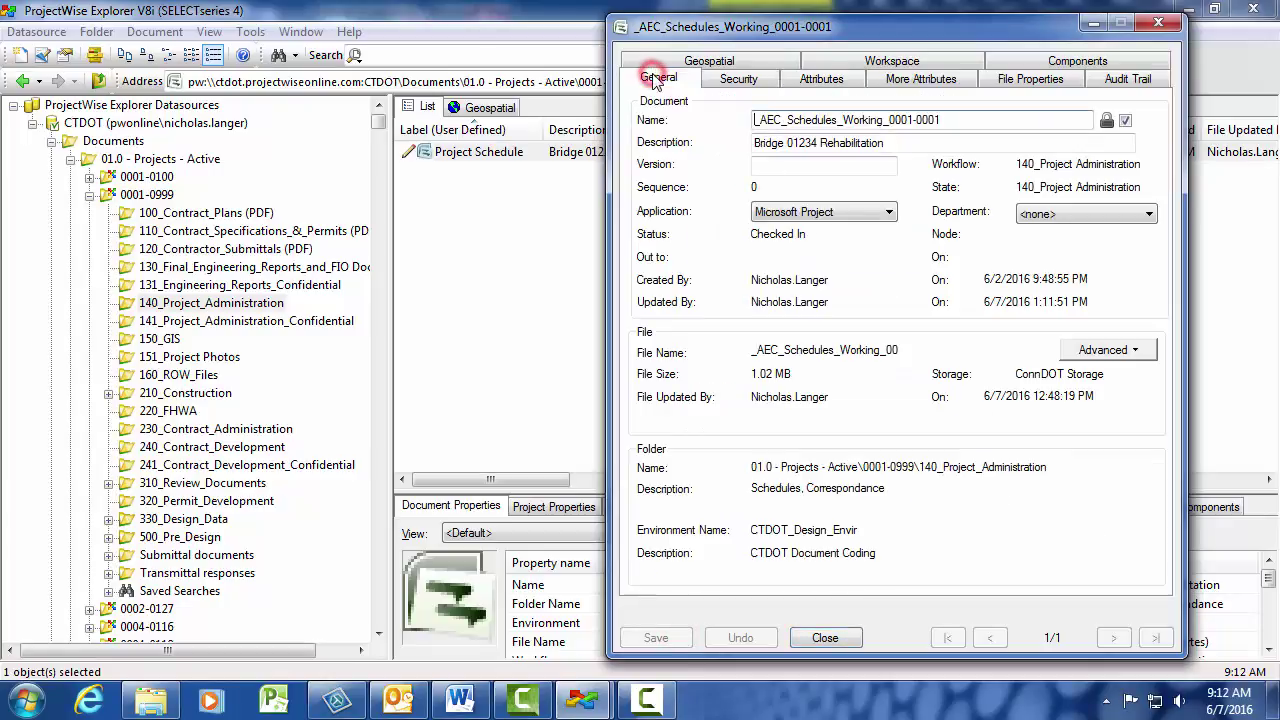
{"action": "left_click_drag", "start_coordinate": [975, 117], "coordinate": [749, 120]}
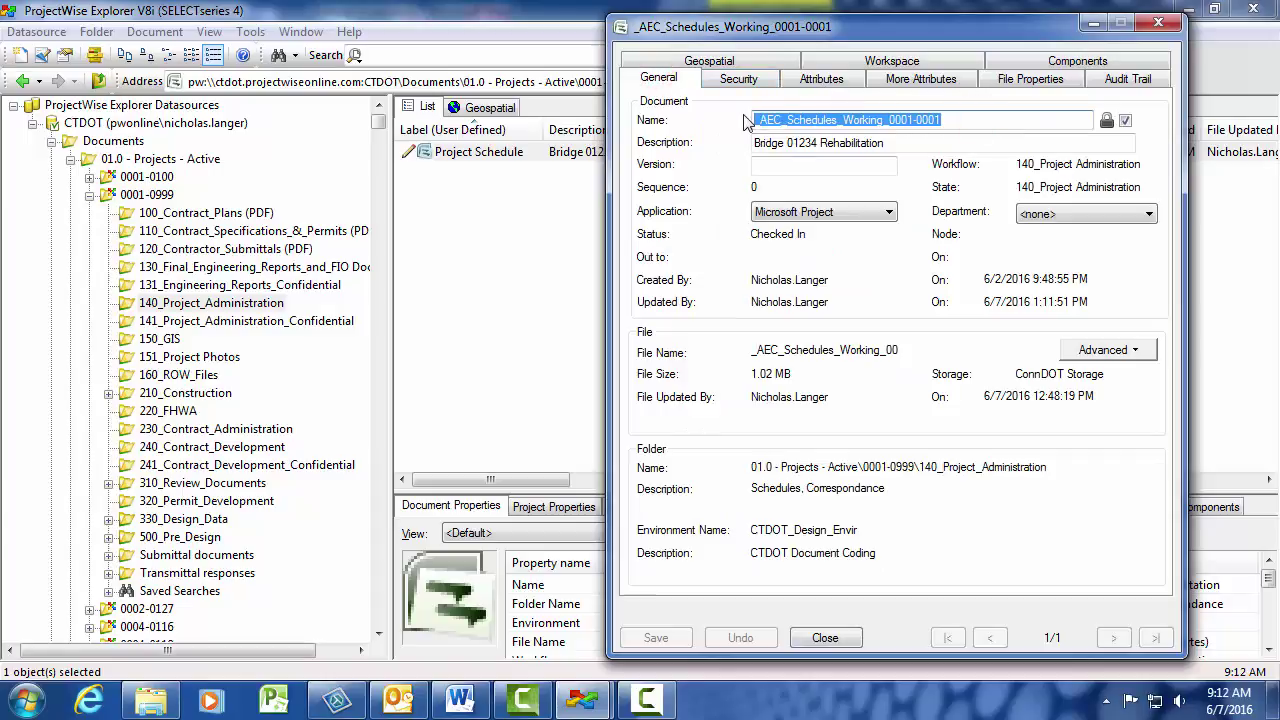
{"action": "type", "text": "Pro"}
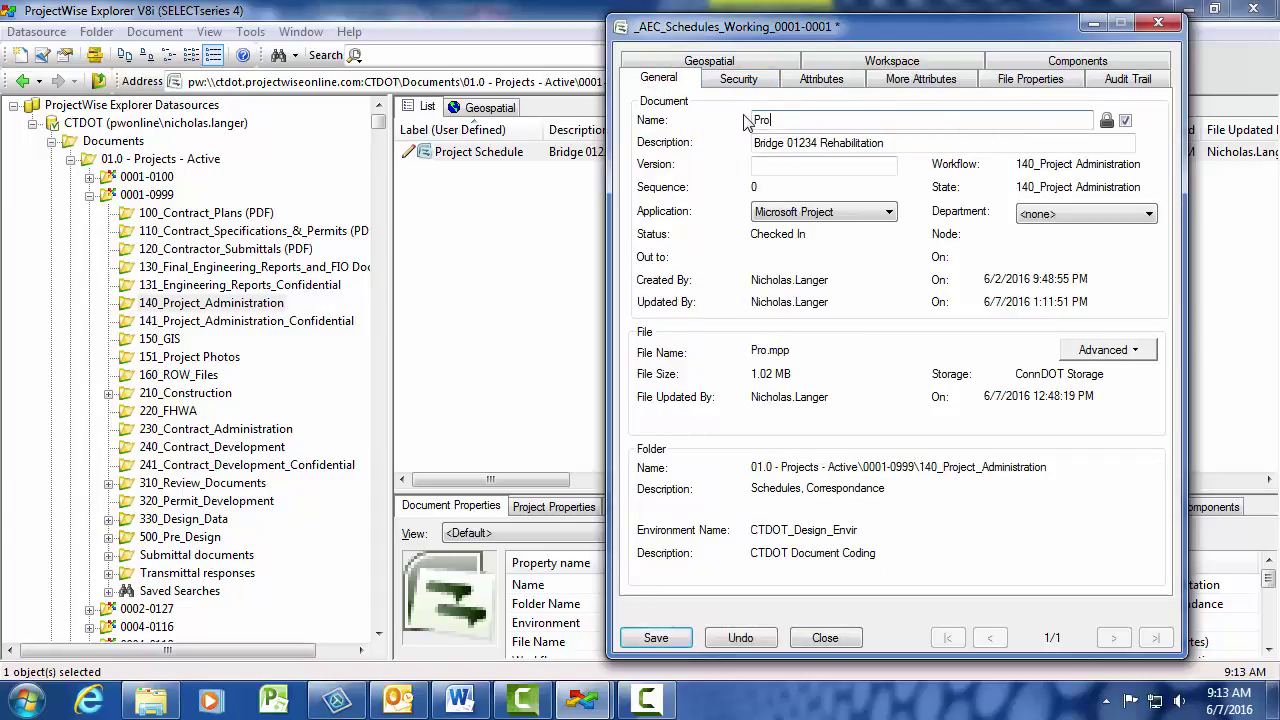
{"action": "type", "text": "ject 0001"}
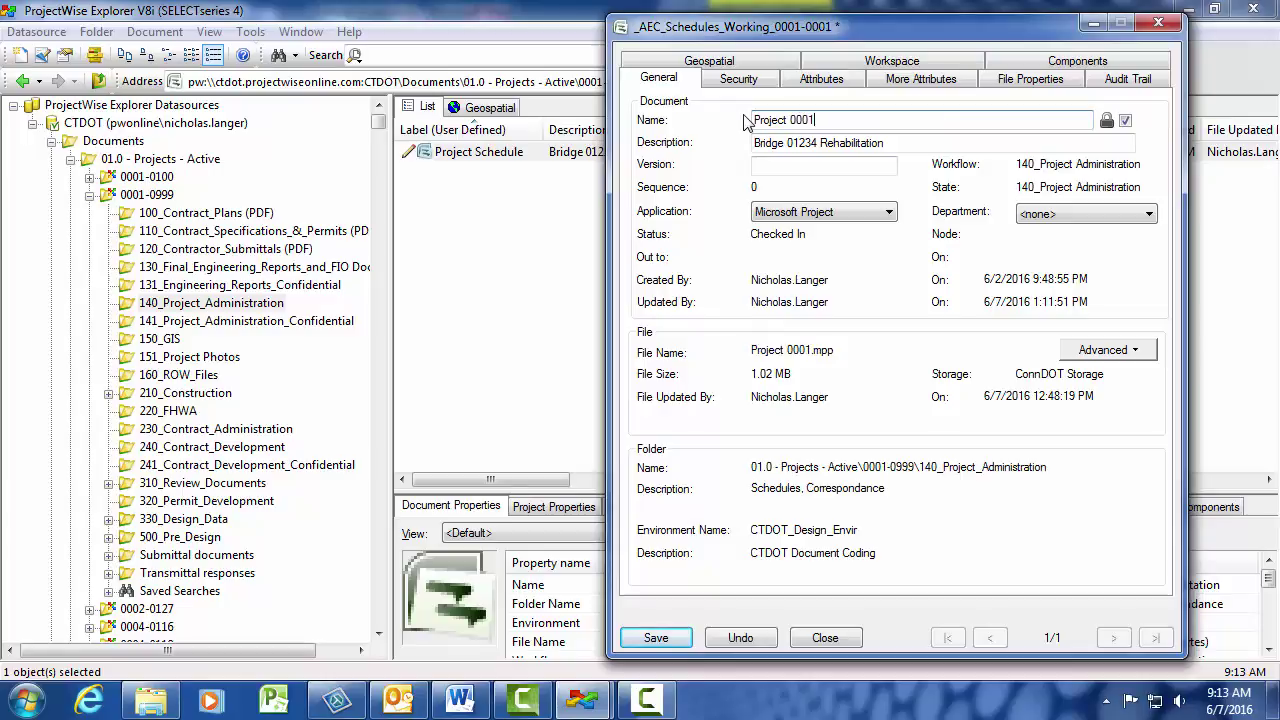
{"action": "type", "text": "-0999 Schedule"}
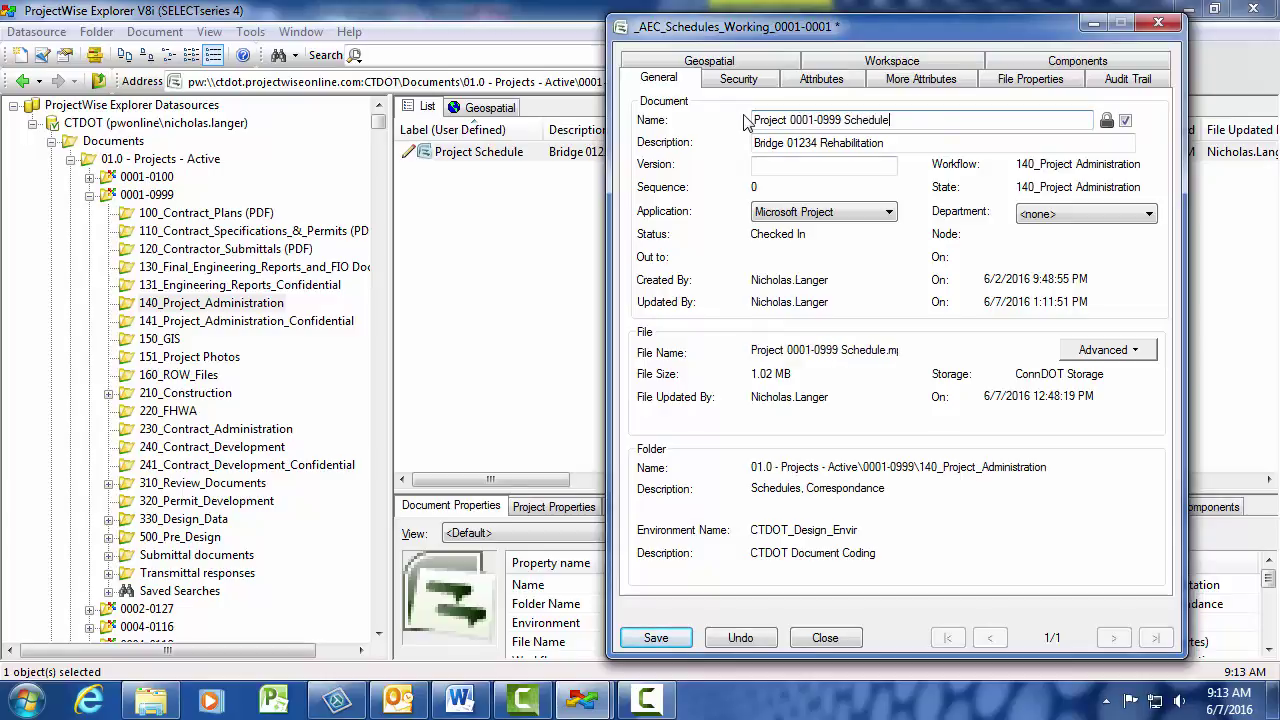
{"action": "left_click", "coordinate": [660, 637]}
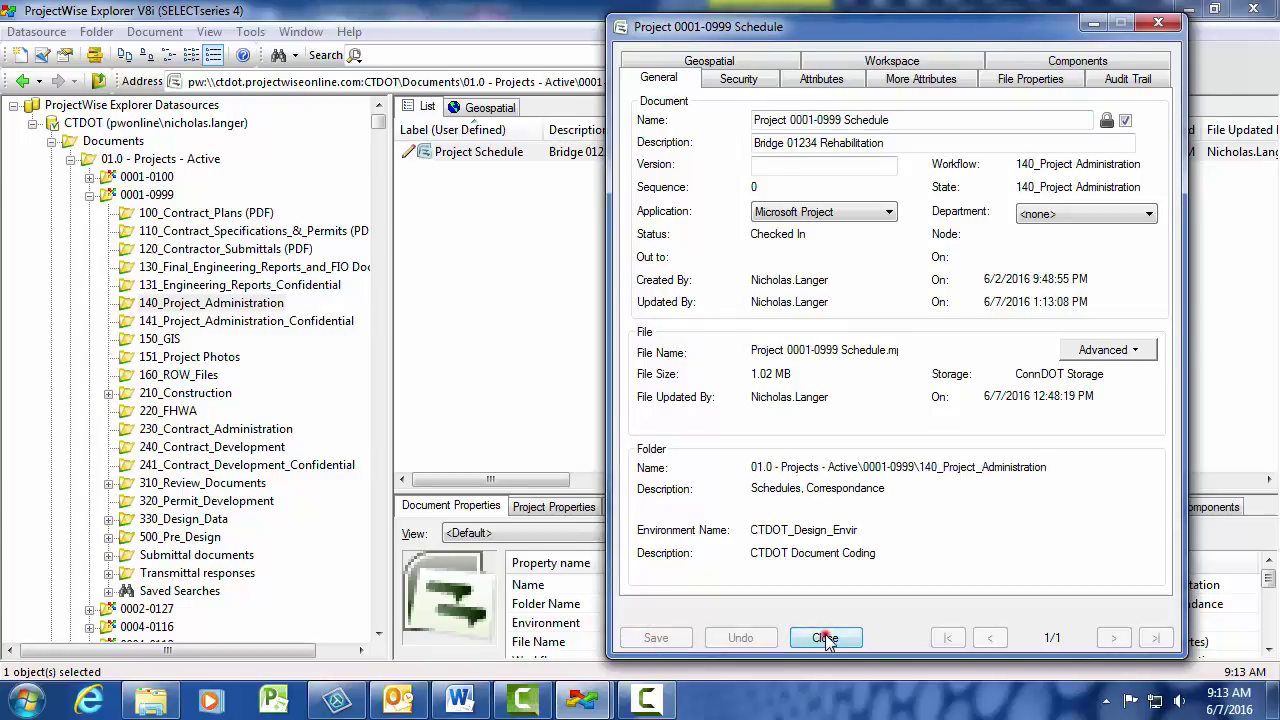
{"action": "left_click", "coordinate": [825, 637]}
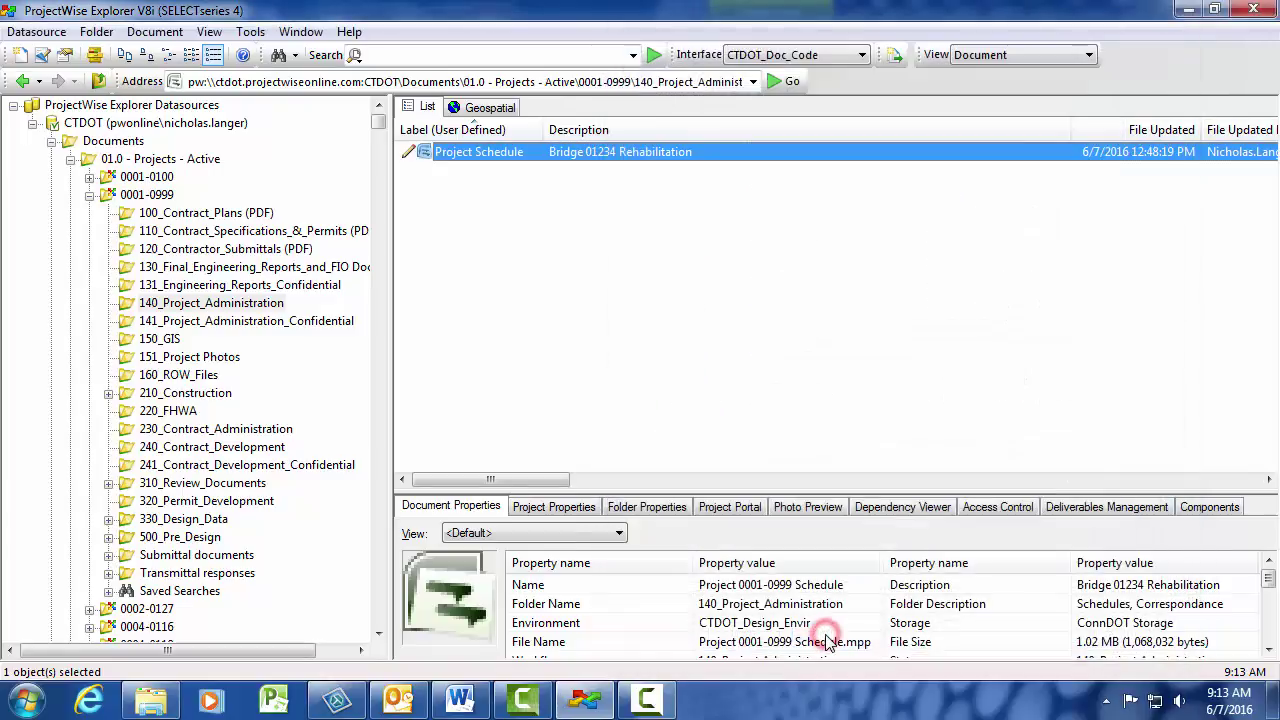
- Open Project 0001-0999 Schedule in Microsoft Project and bring up its Advanced Properties
{"action": "double_click", "coordinate": [522, 154]}
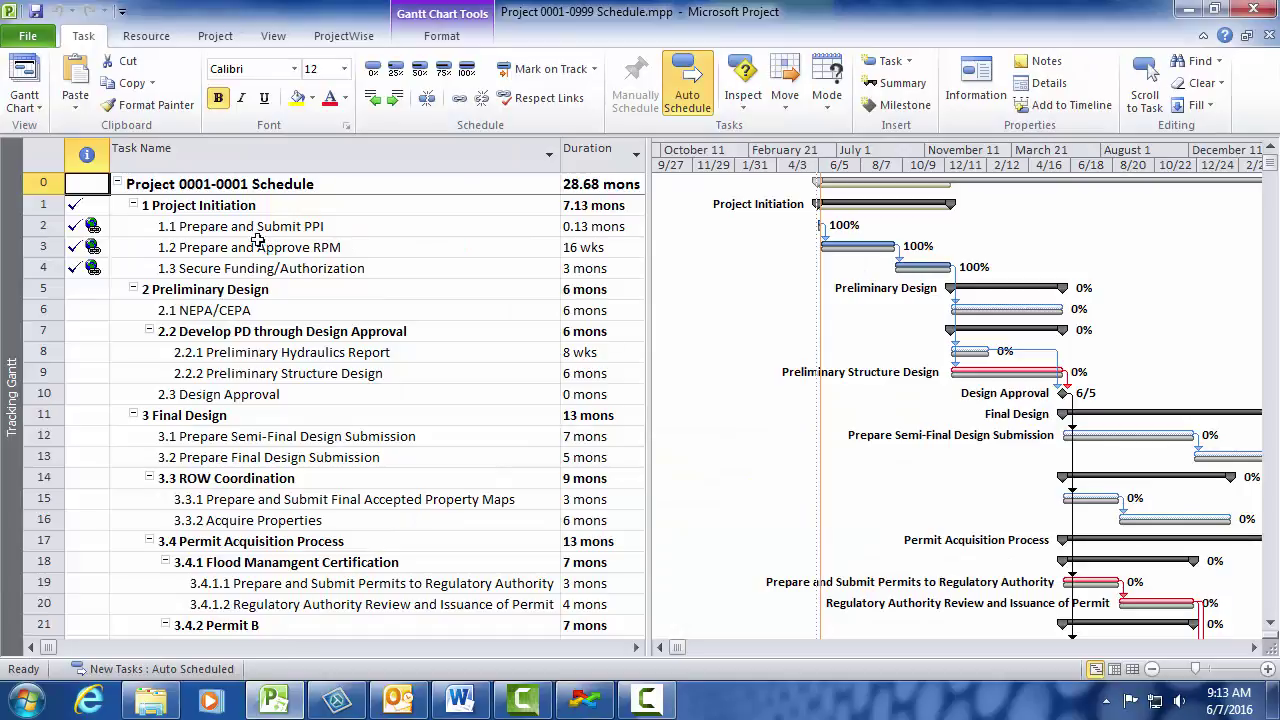
{"action": "left_click", "coordinate": [28, 36]}
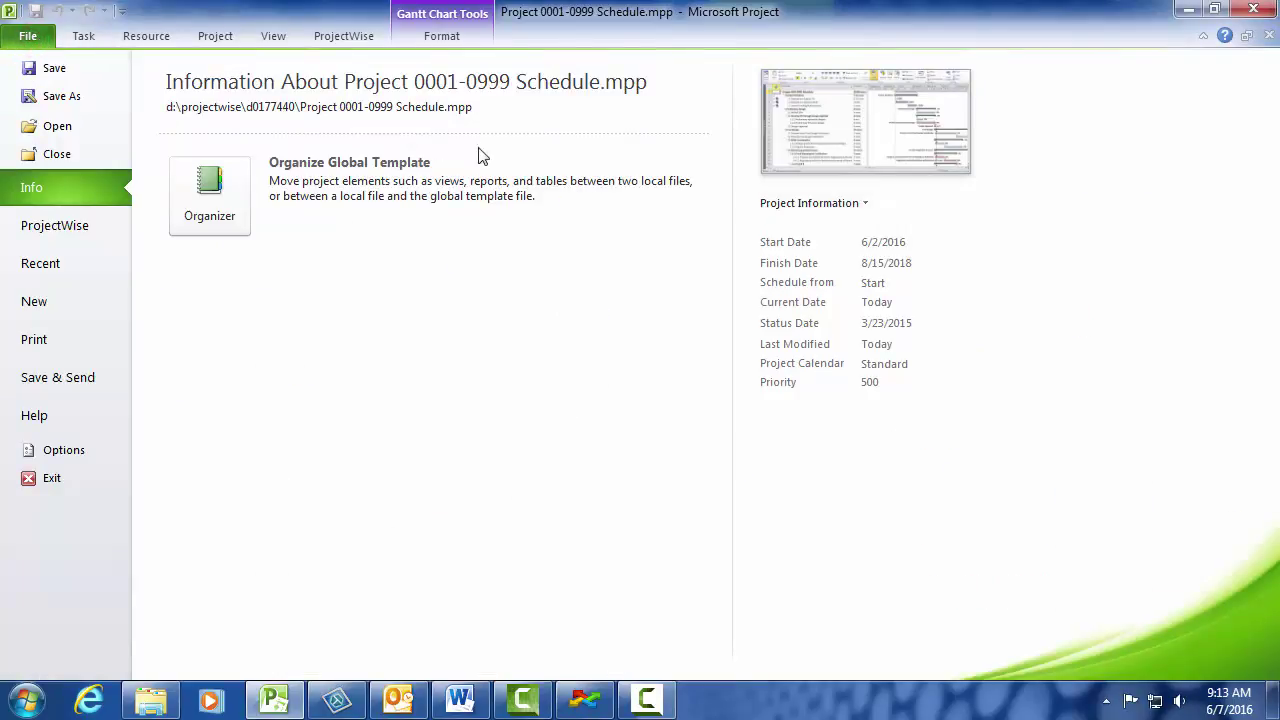
{"action": "left_click", "coordinate": [820, 204]}
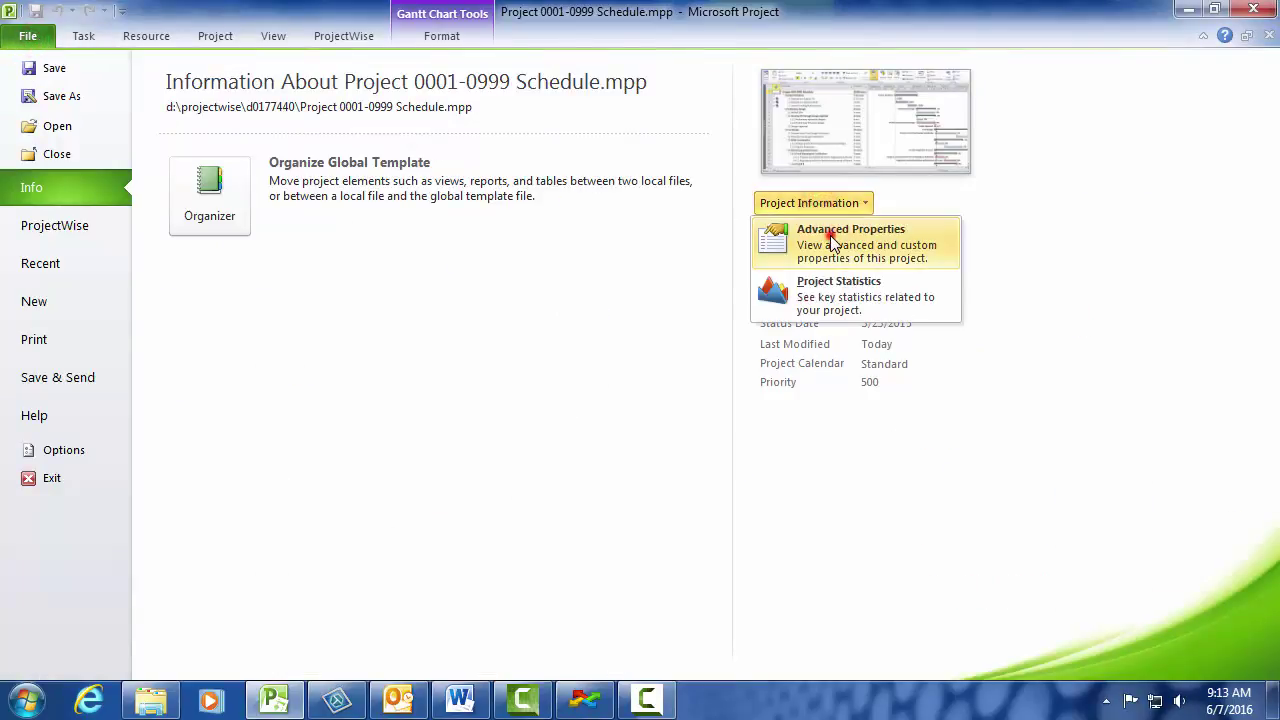
{"action": "left_click", "coordinate": [832, 243]}
- Change the summary title to Project 0001-0999 Schedule
{"action": "left_click_drag", "start_coordinate": [252, 30], "coordinate": [410, 86]}
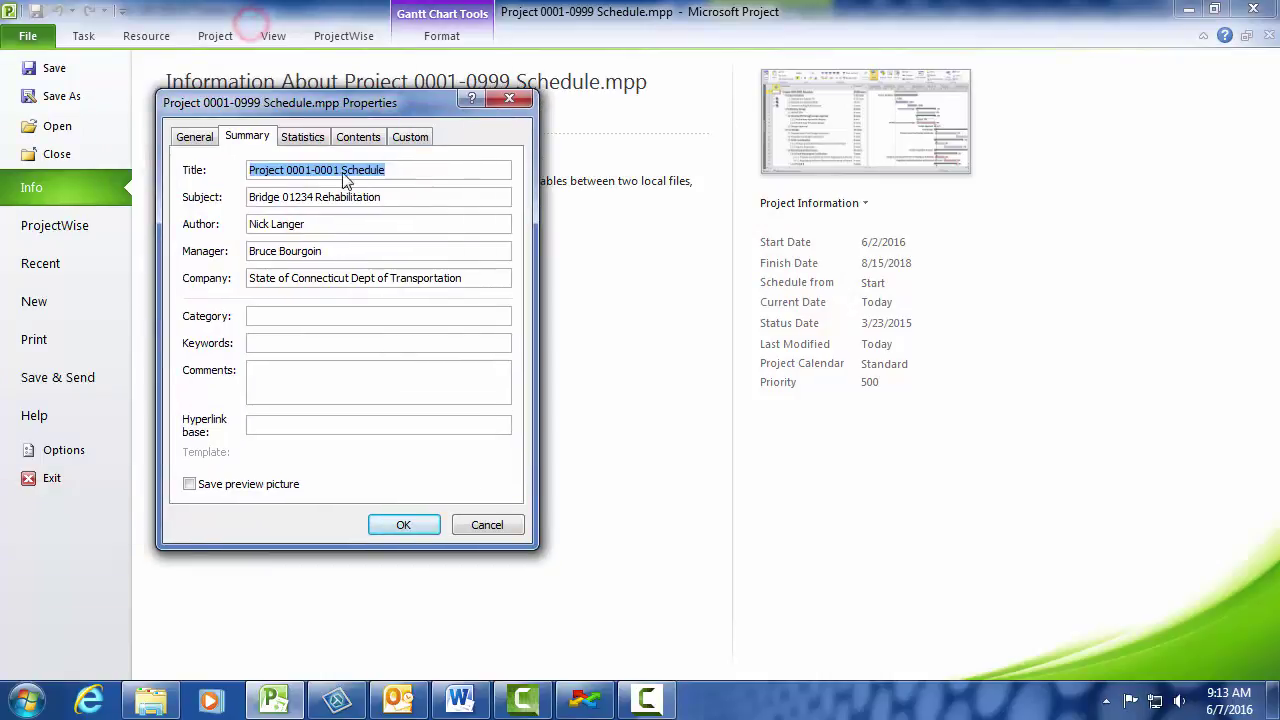
{"action": "left_click", "coordinate": [341, 172]}
{"action": "key", "text": "BackSpace"}
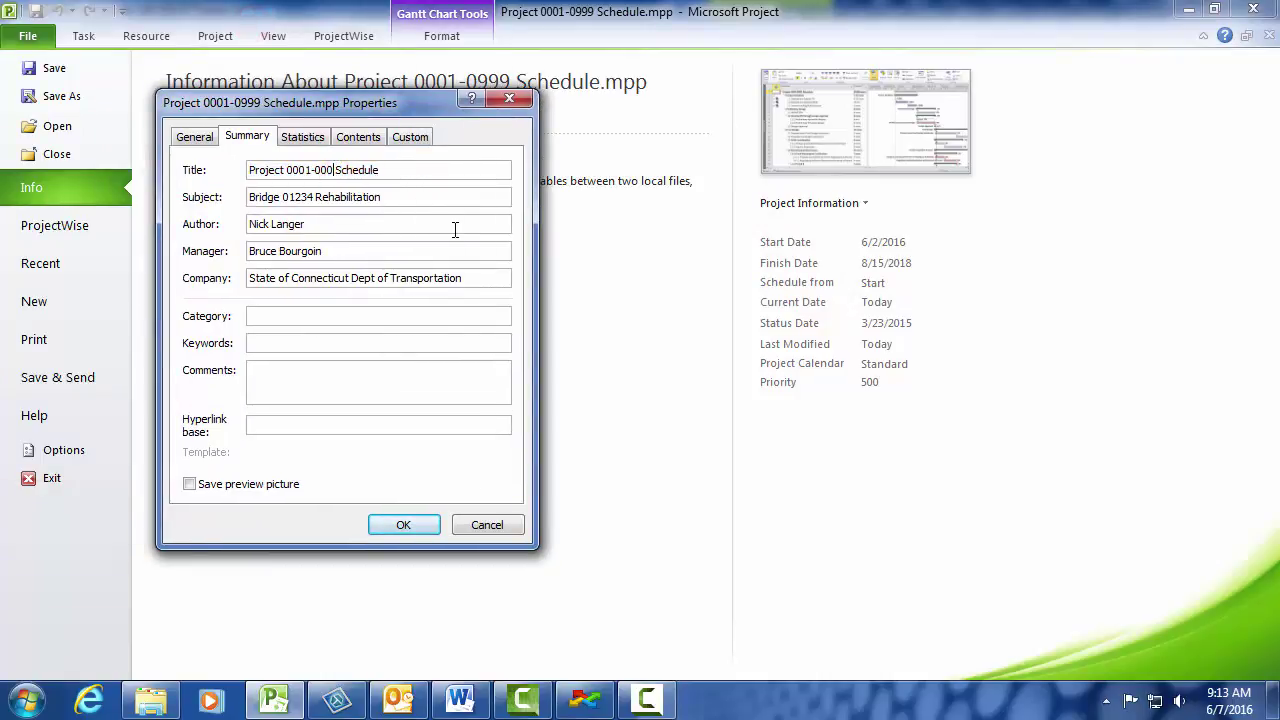
{"action": "key", "text": "BackSpace"}
{"action": "key", "text": "BackSpace"}
{"action": "type", "text": "999"}
- Enter the new manager's name and comment 'Task Based Consultant', then apply and return to the Gantt view
{"action": "left_click", "coordinate": [337, 224]}
{"action": "triple_click", "coordinate": [371, 224]}
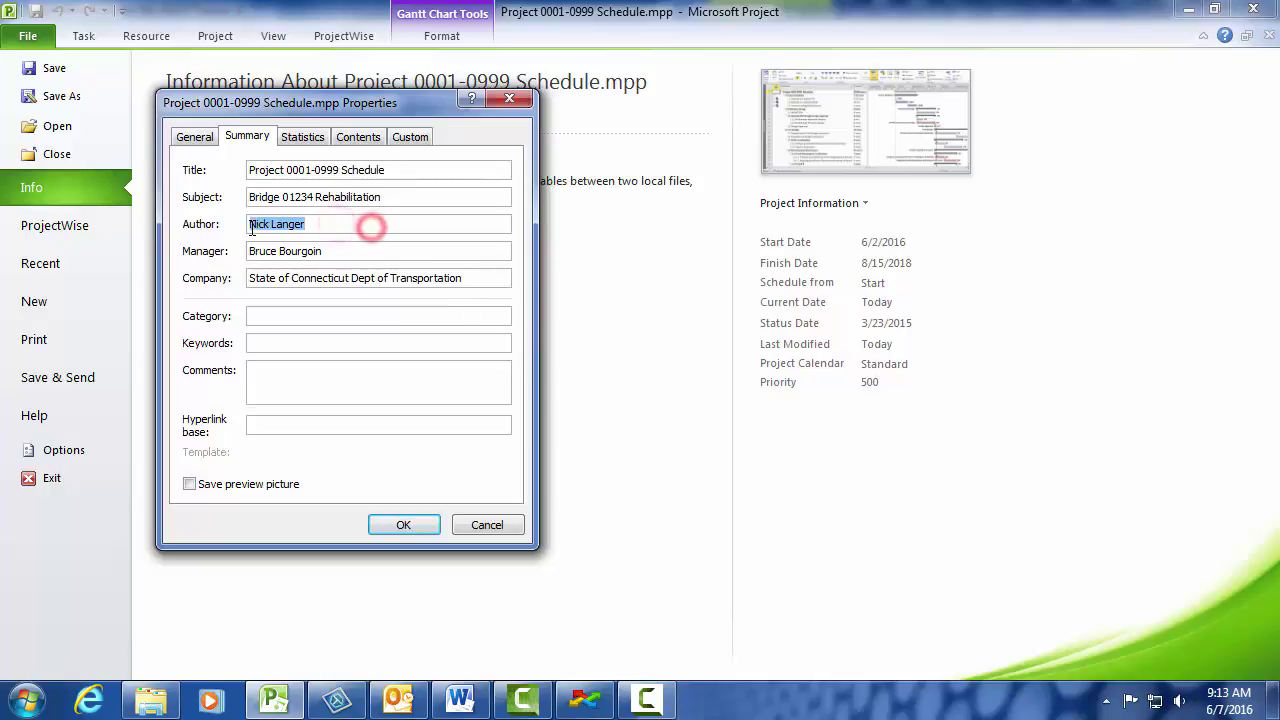
{"action": "triple_click", "coordinate": [329, 251]}
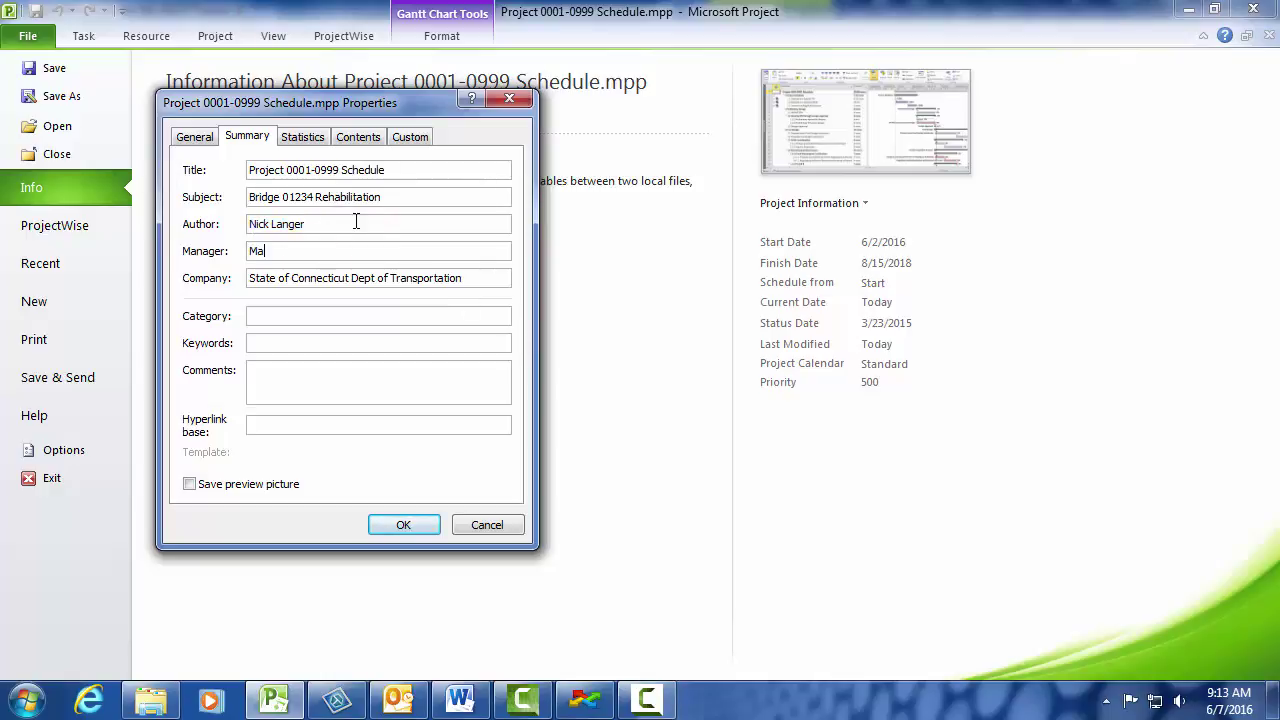
{"action": "left_click", "coordinate": [356, 380]}
{"action": "type", "text": "Task Based Consultant"}
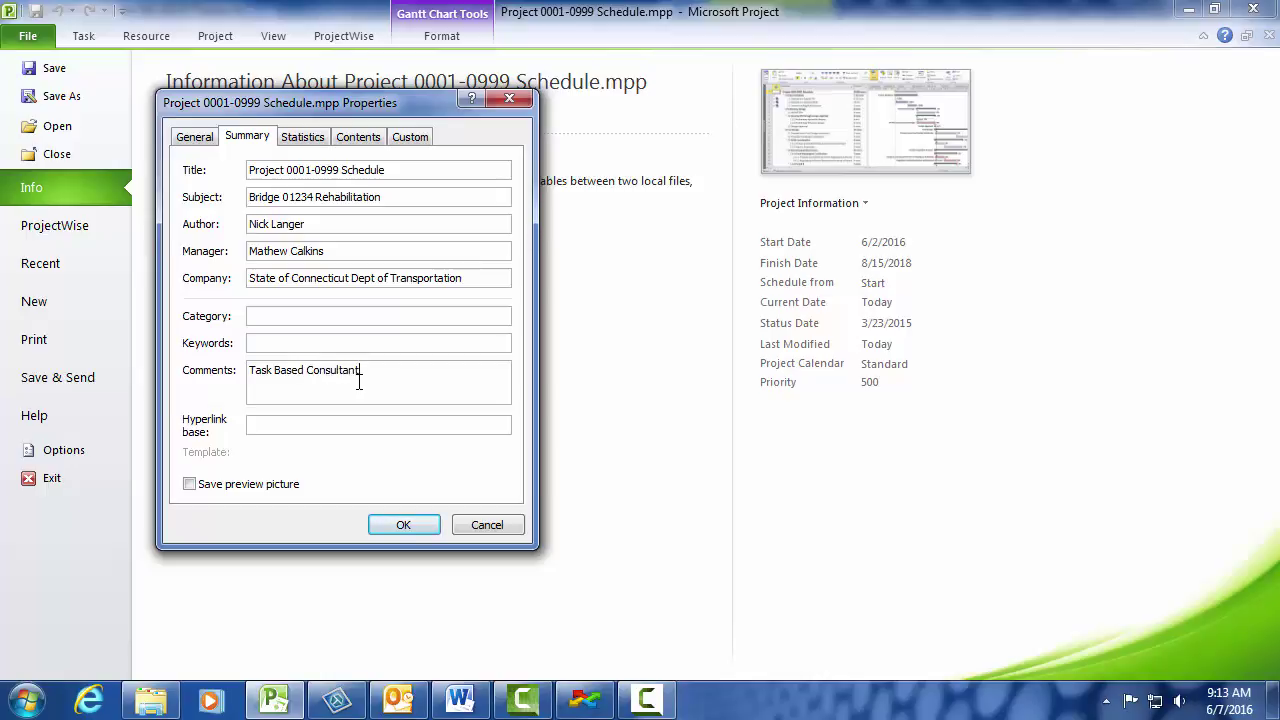
{"action": "left_click", "coordinate": [415, 525]}
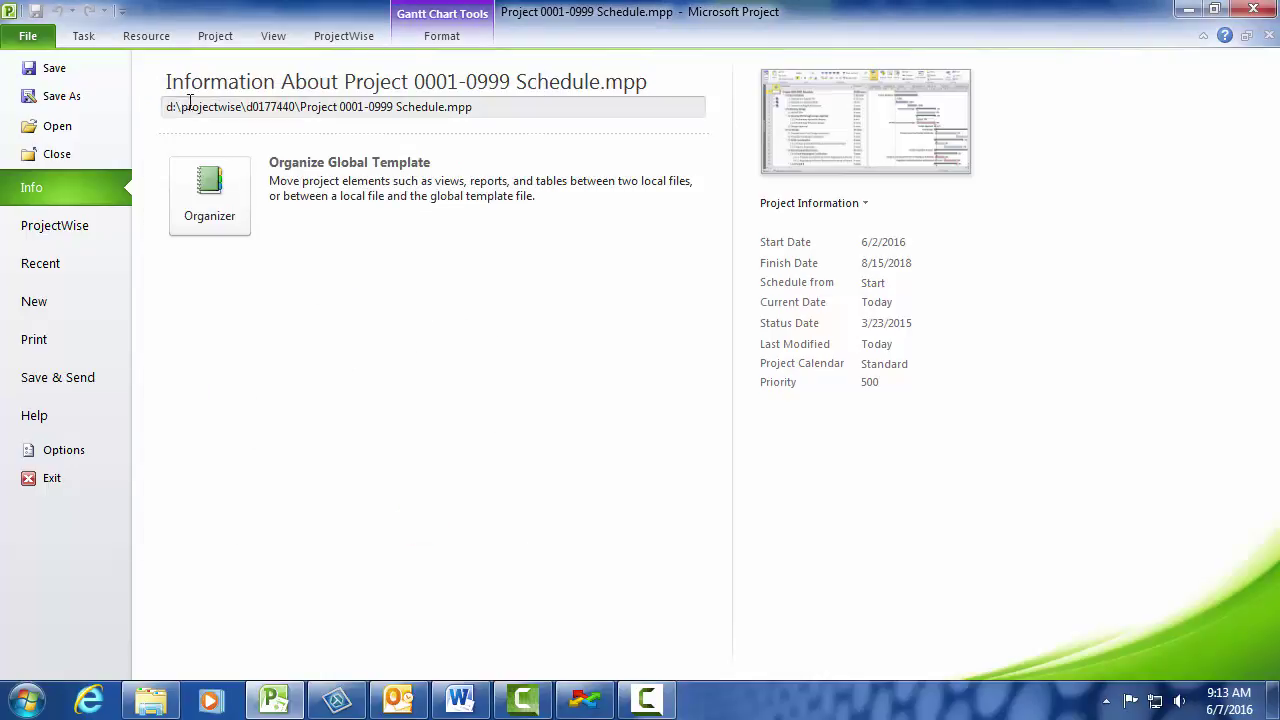
{"action": "left_click", "coordinate": [84, 36]}
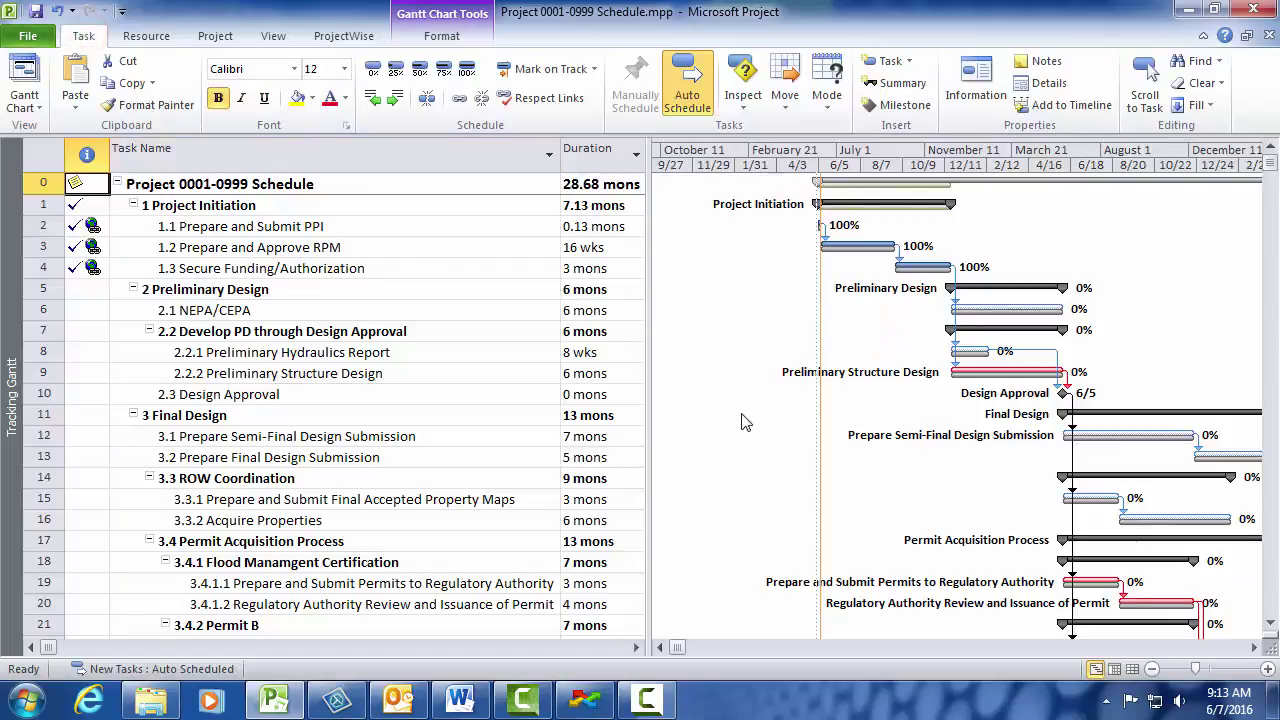